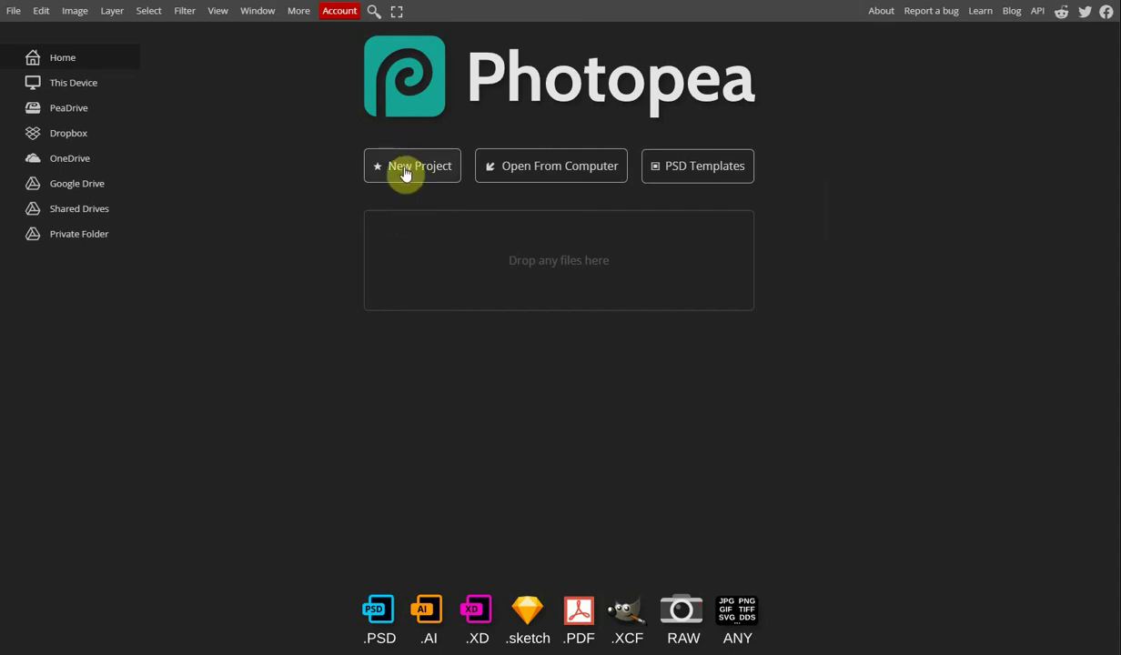
Create a new A4 landscape document named Card, 29.70 × 21.00 cm at 300 DPI
left_click(406, 173)
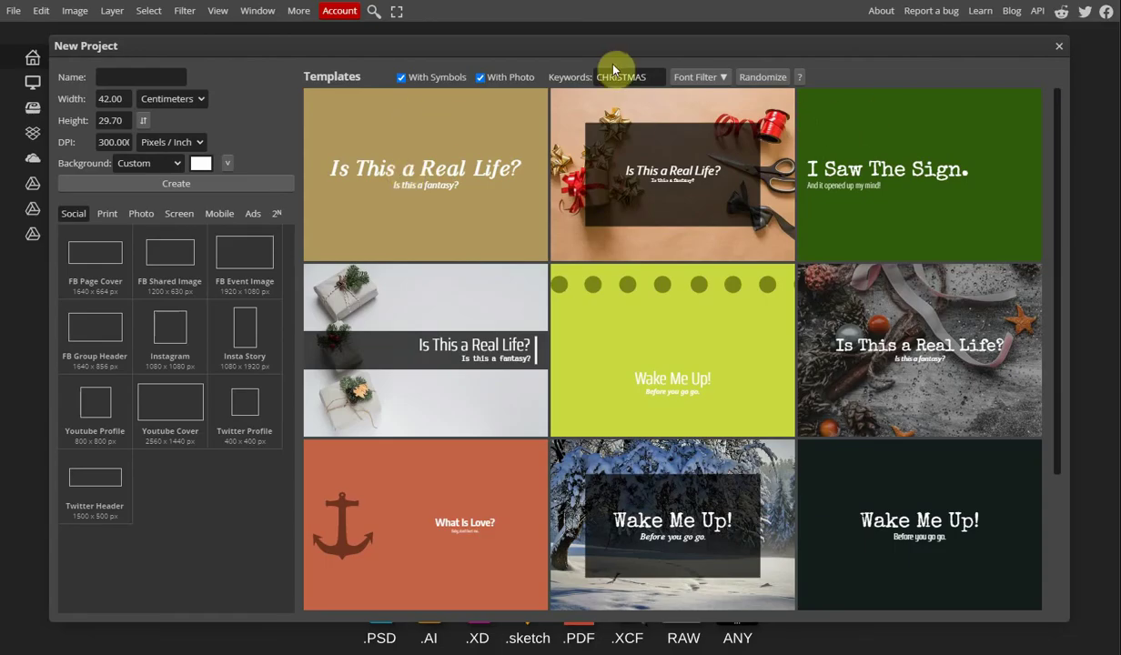
scroll(820, 325, "down", 6)
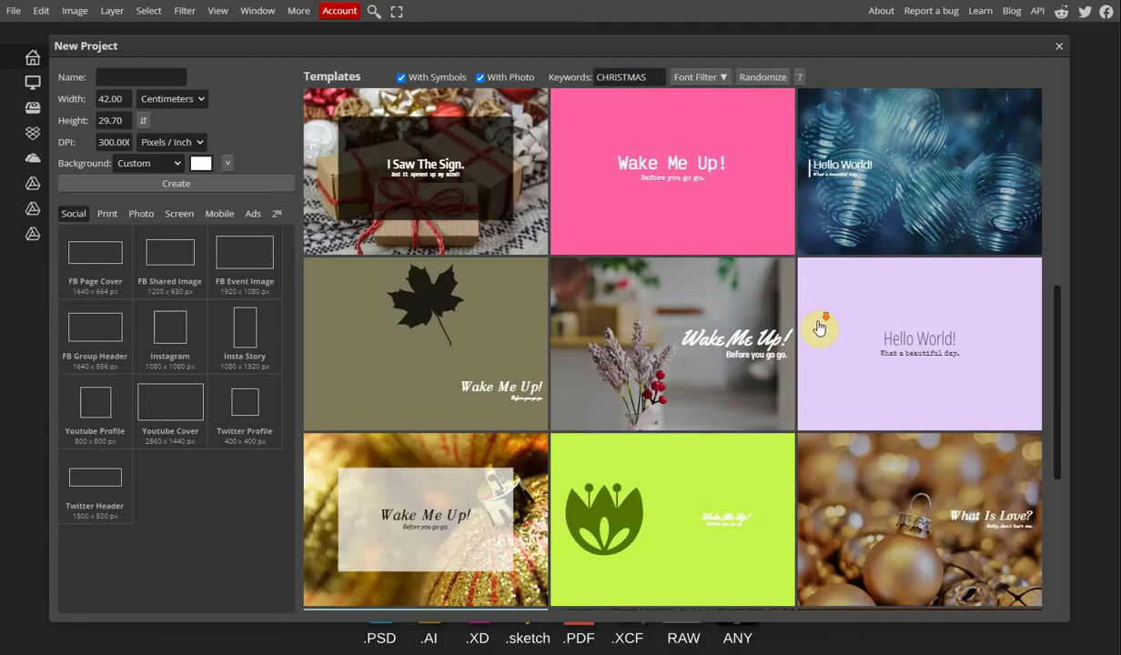
scroll(818, 324, "down", 4)
scroll(800, 327, "up", 4)
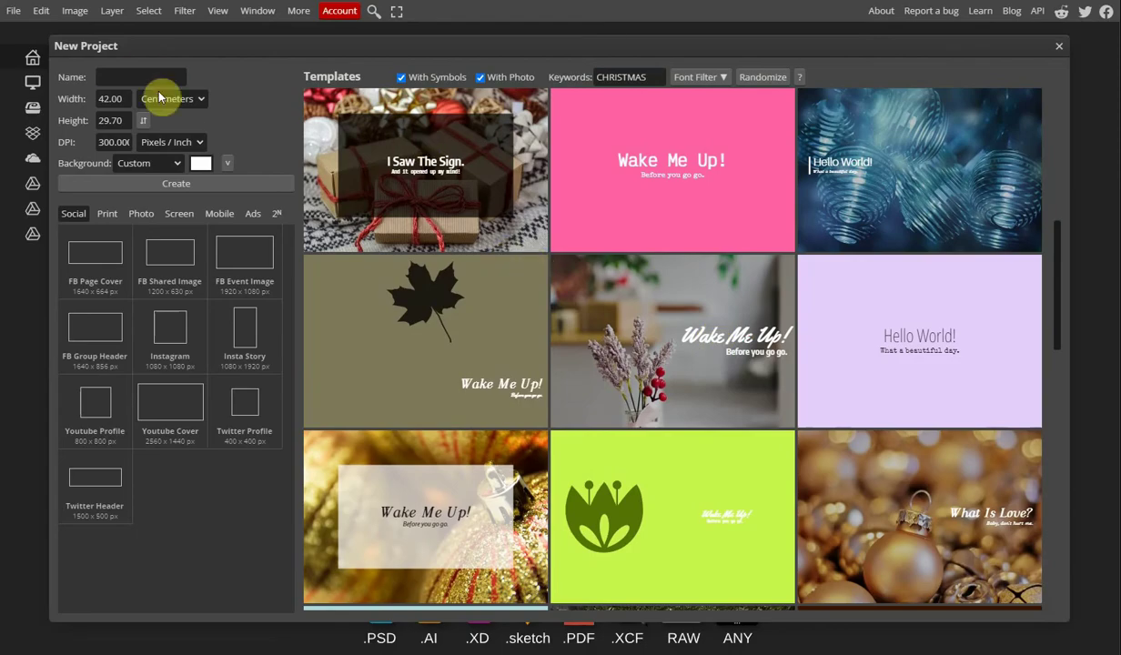
left_click(143, 76)
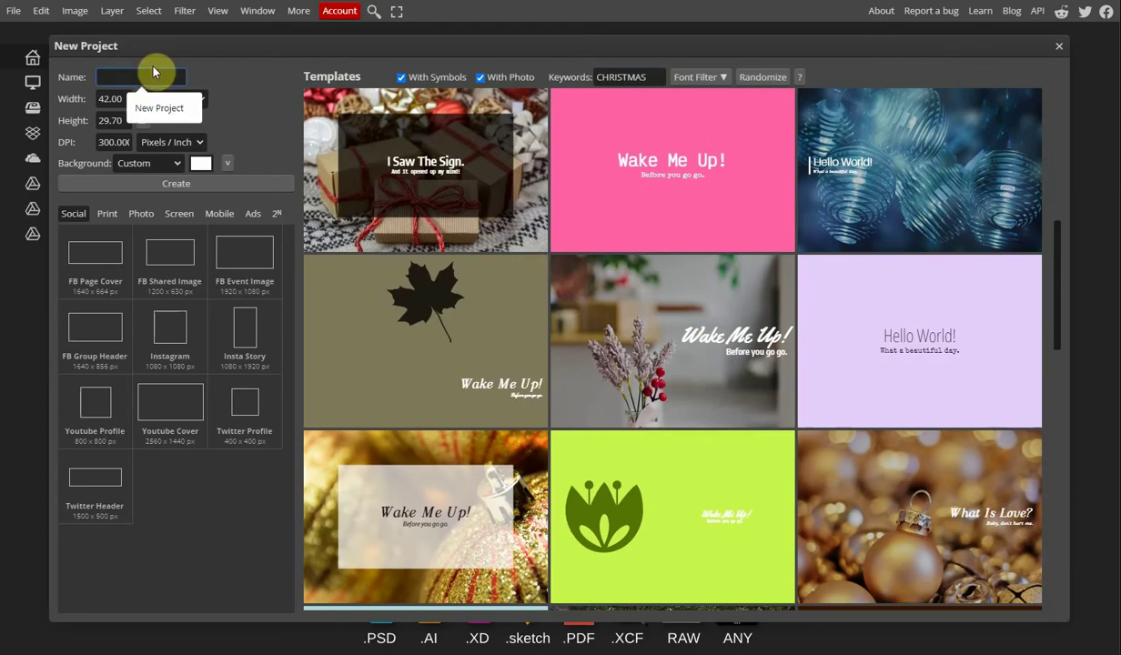
type("Card")
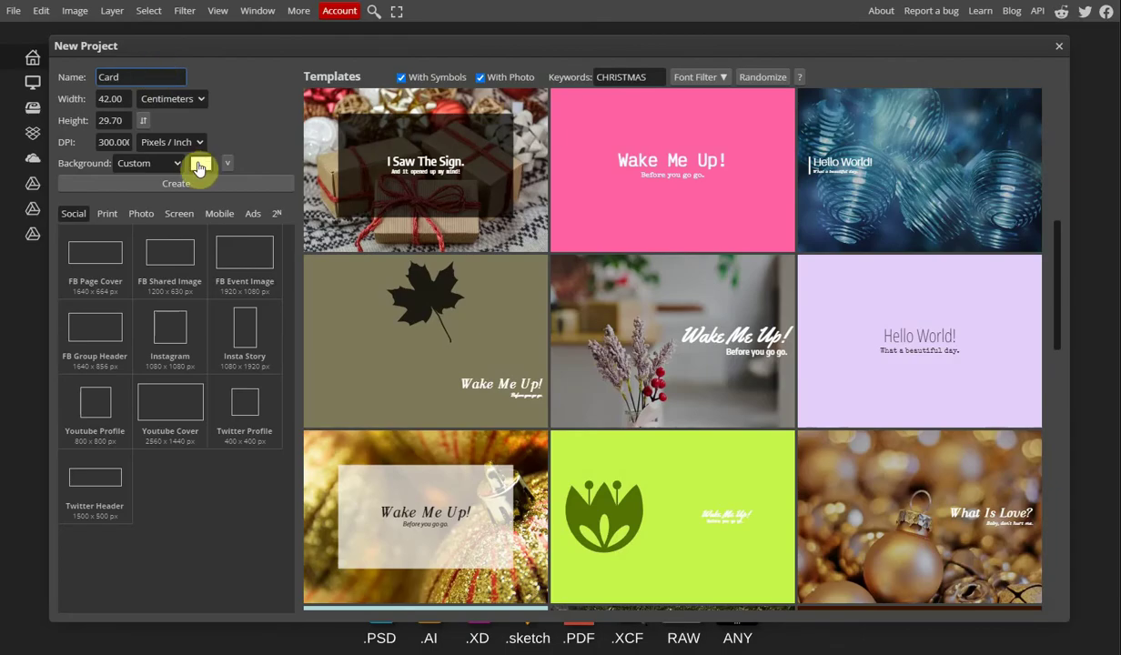
left_click(107, 213)
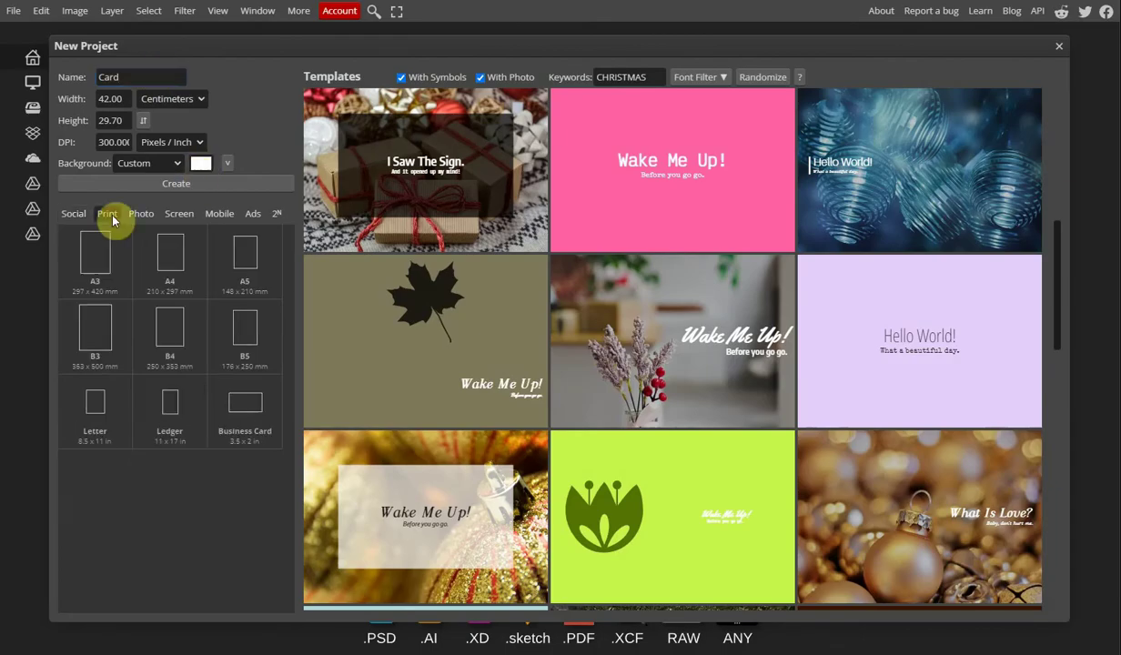
left_click(179, 266)
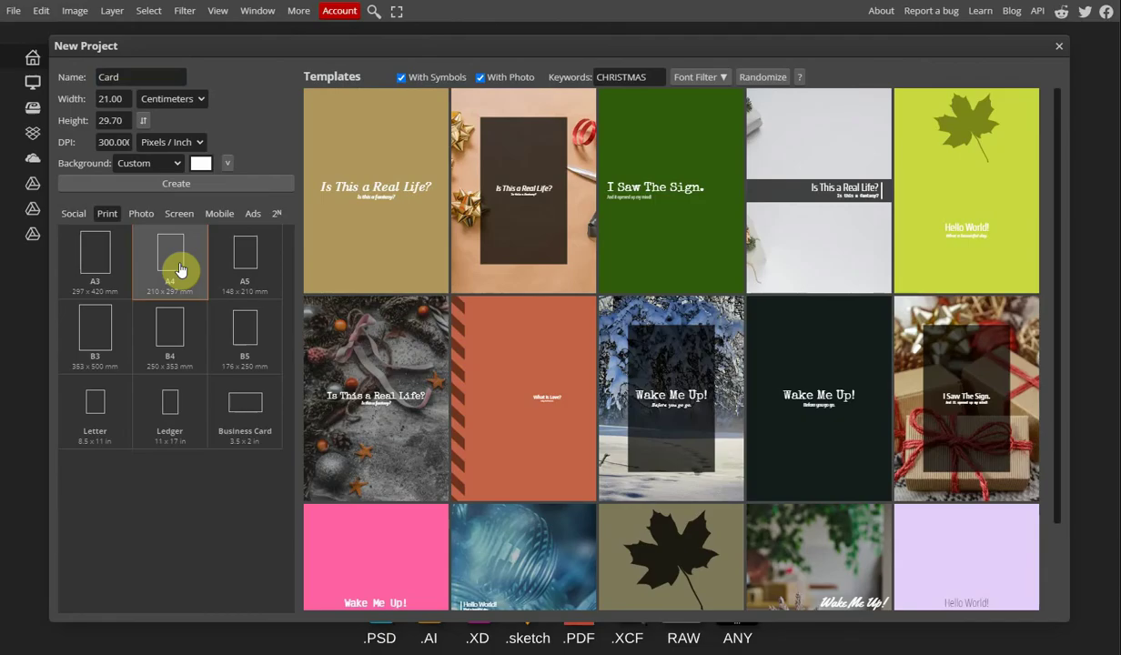
left_click(143, 122)
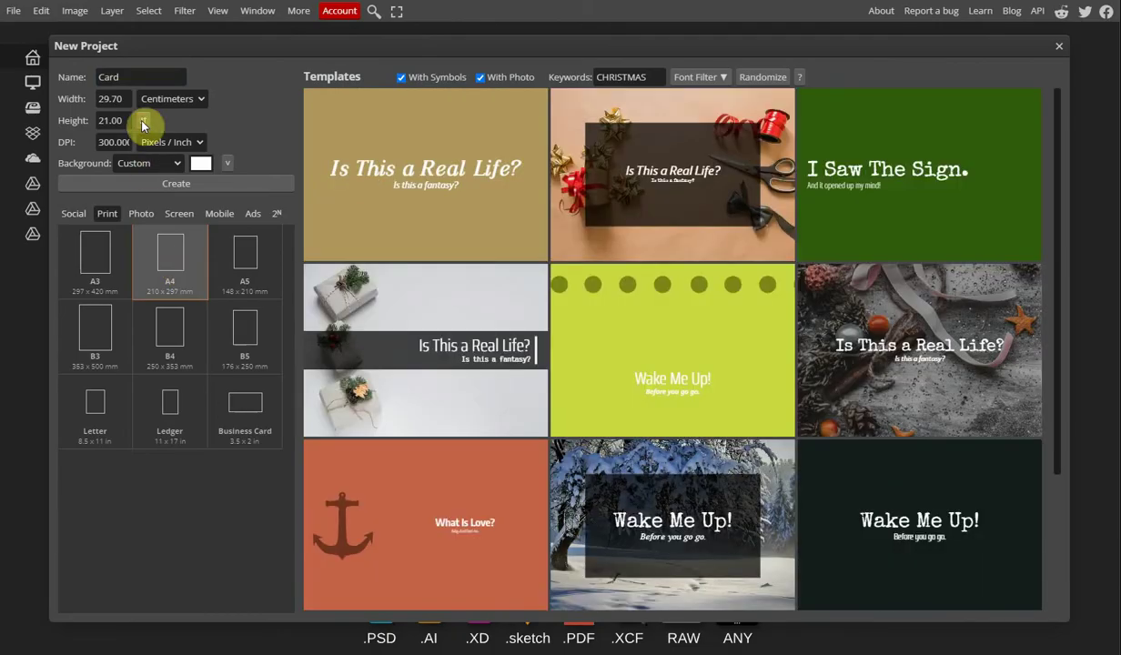
left_click(188, 184)
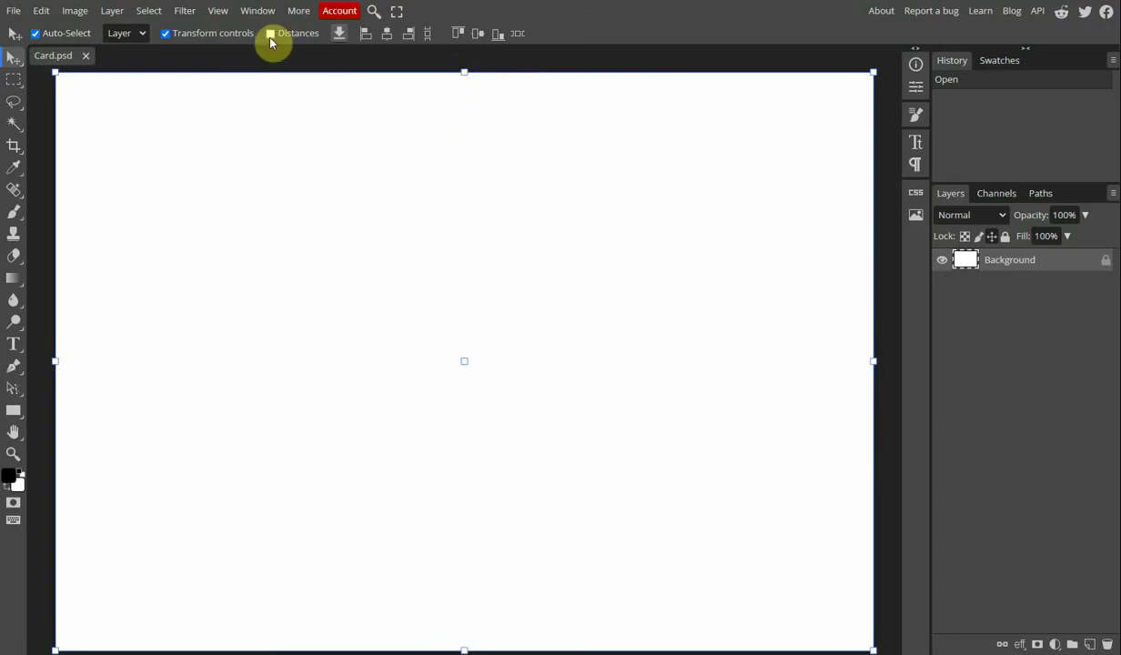
Add a vertical guide at 50 percent of the width to mark the fold
left_click(218, 13)
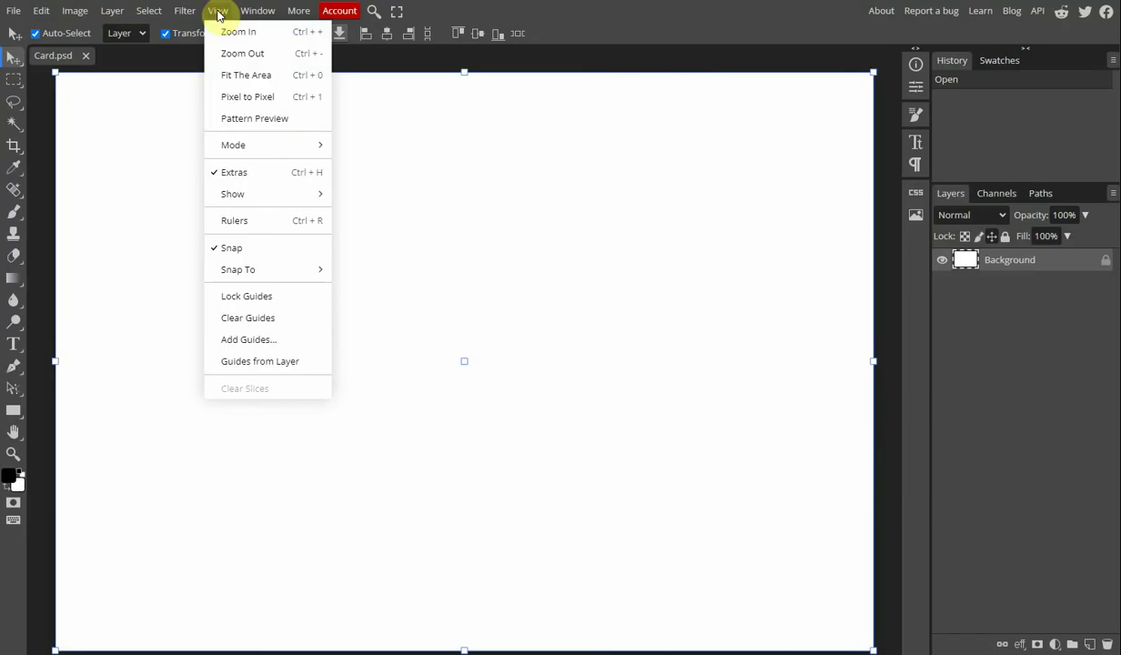
left_click(245, 341)
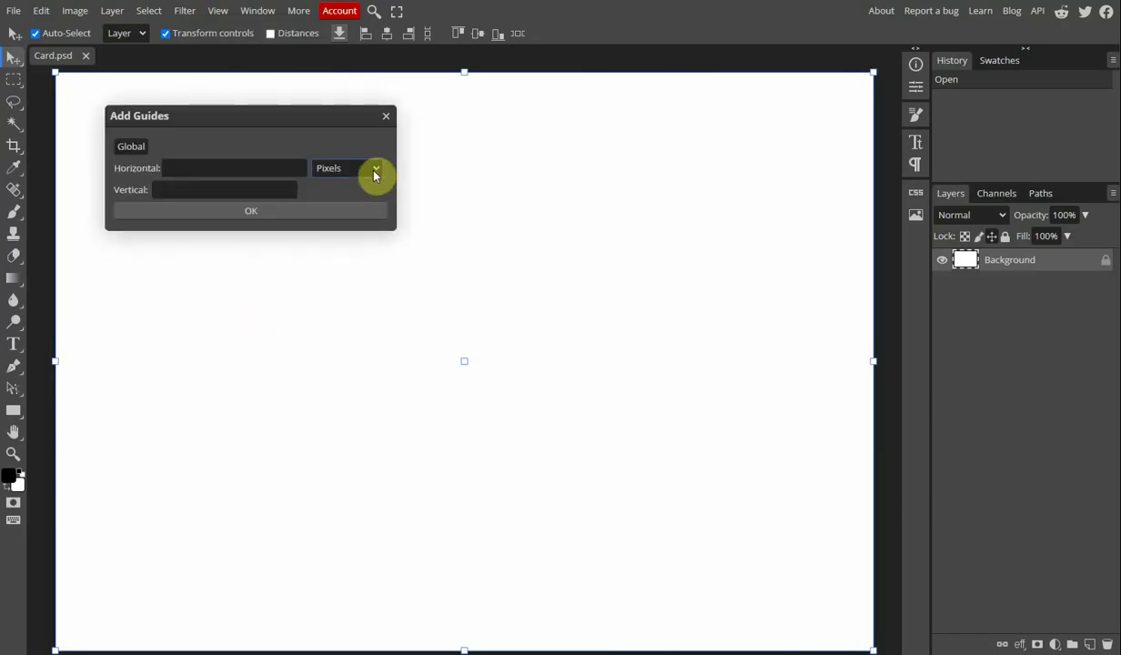
left_click(350, 169)
left_click(350, 238)
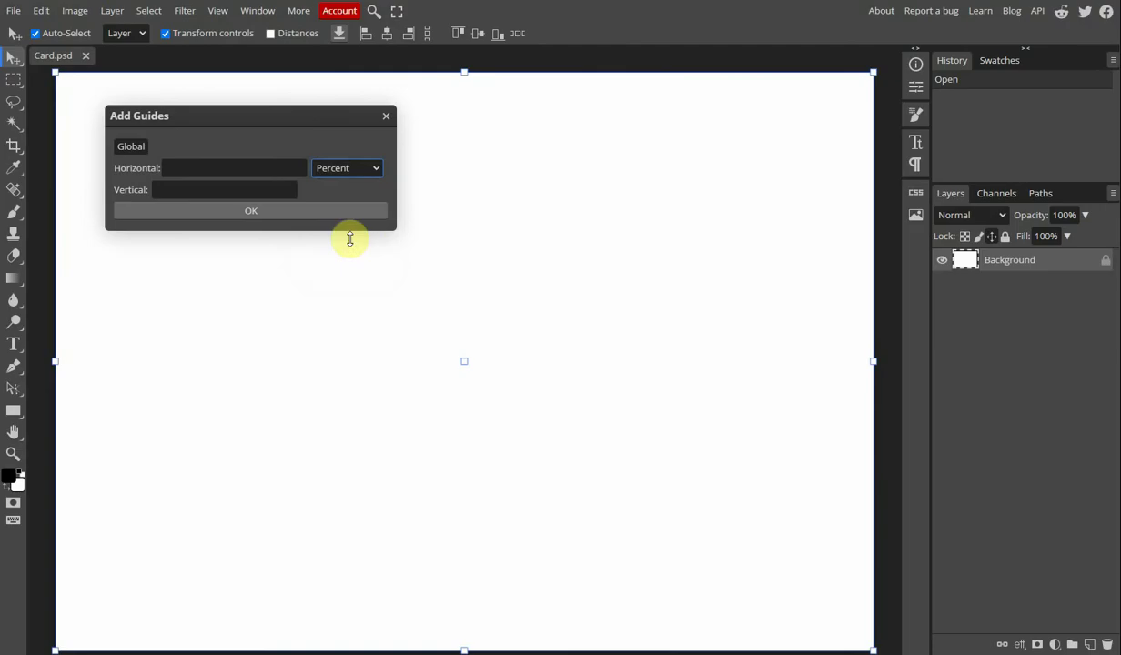
left_click(231, 188)
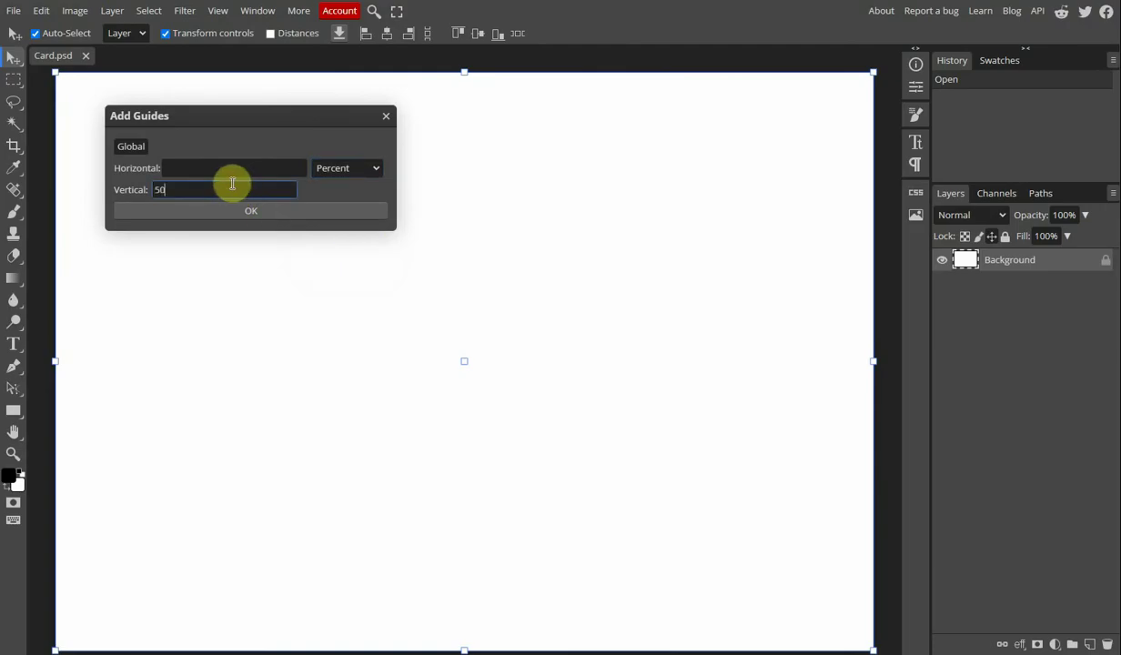
type("50")
left_click(315, 208)
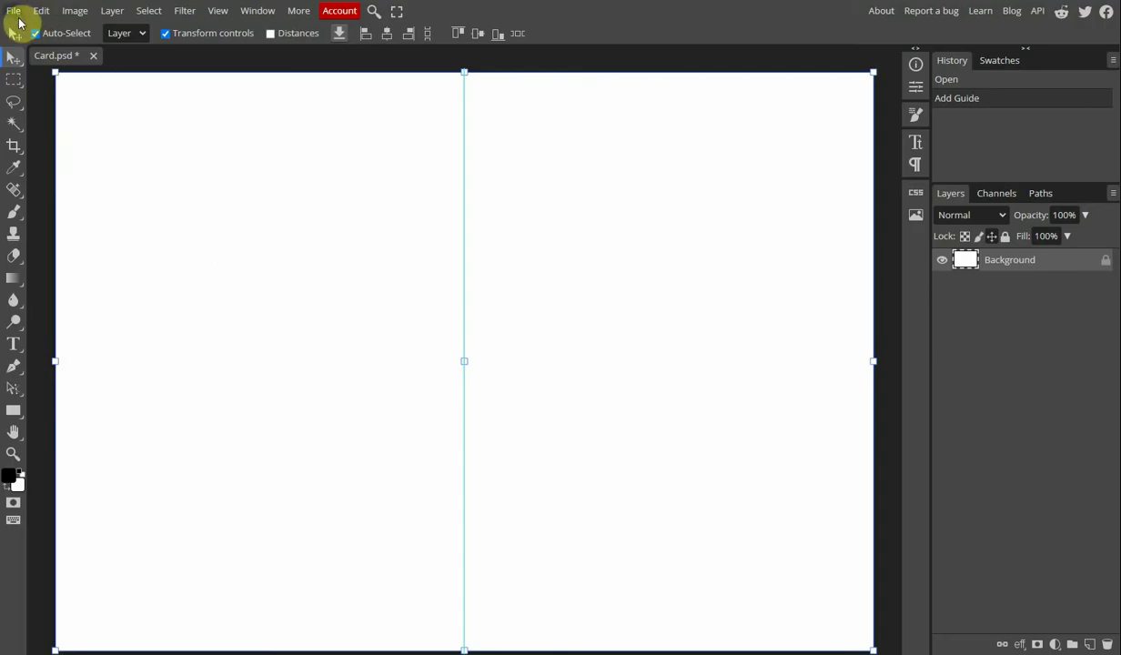
left_click(15, 12)
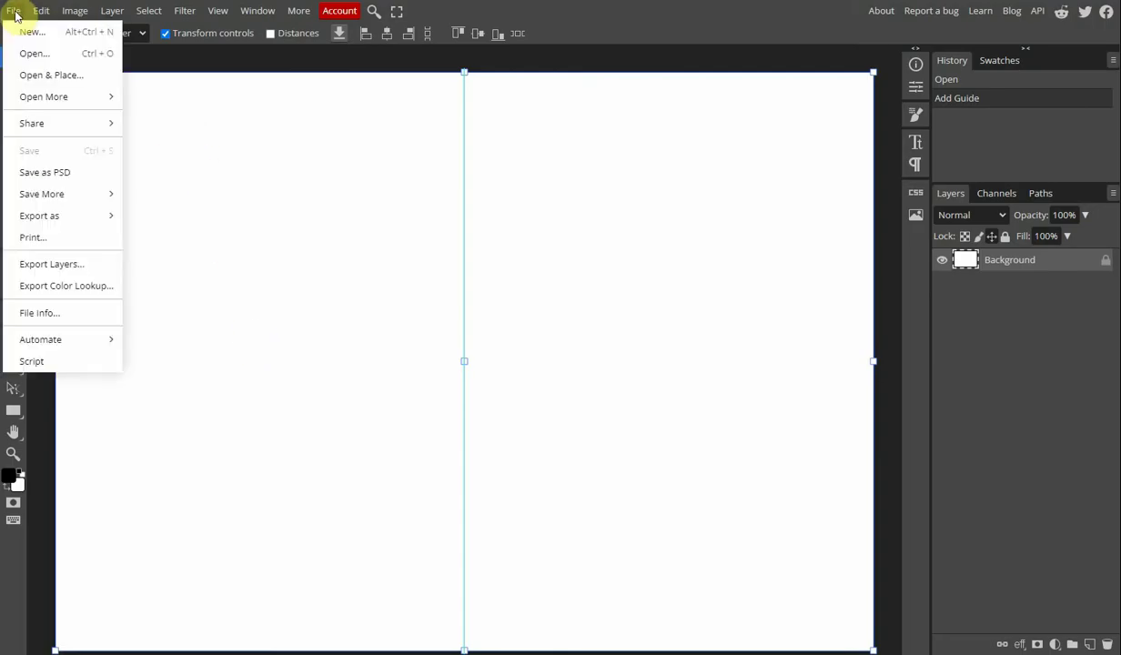
left_click(32, 75)
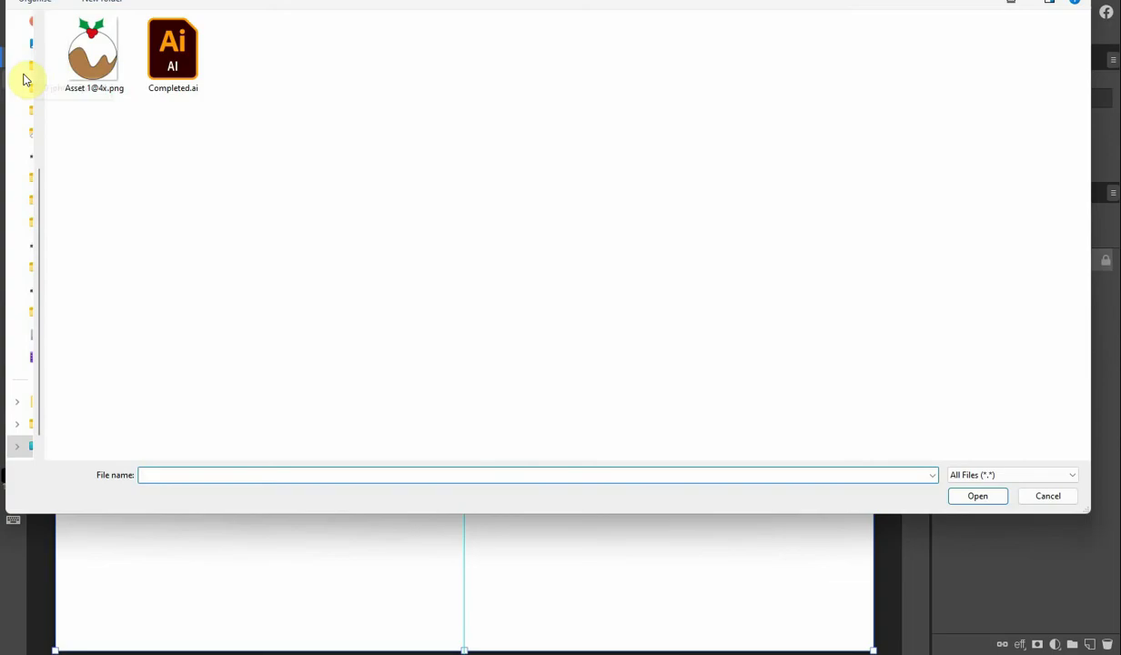
left_click(96, 61)
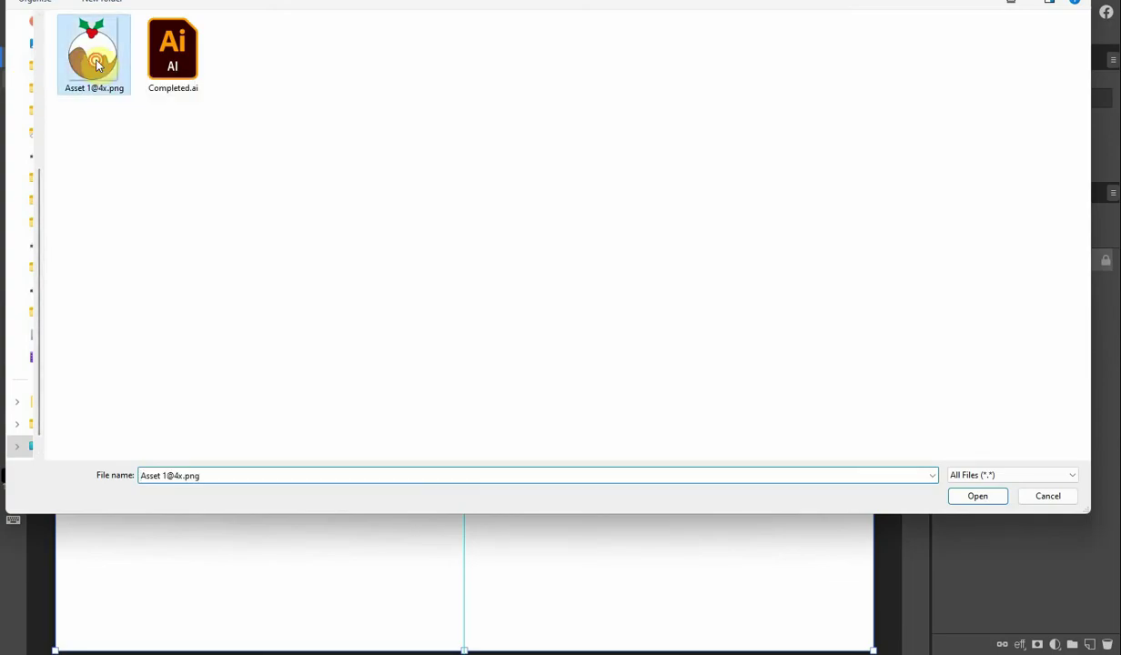
double_click(96, 62)
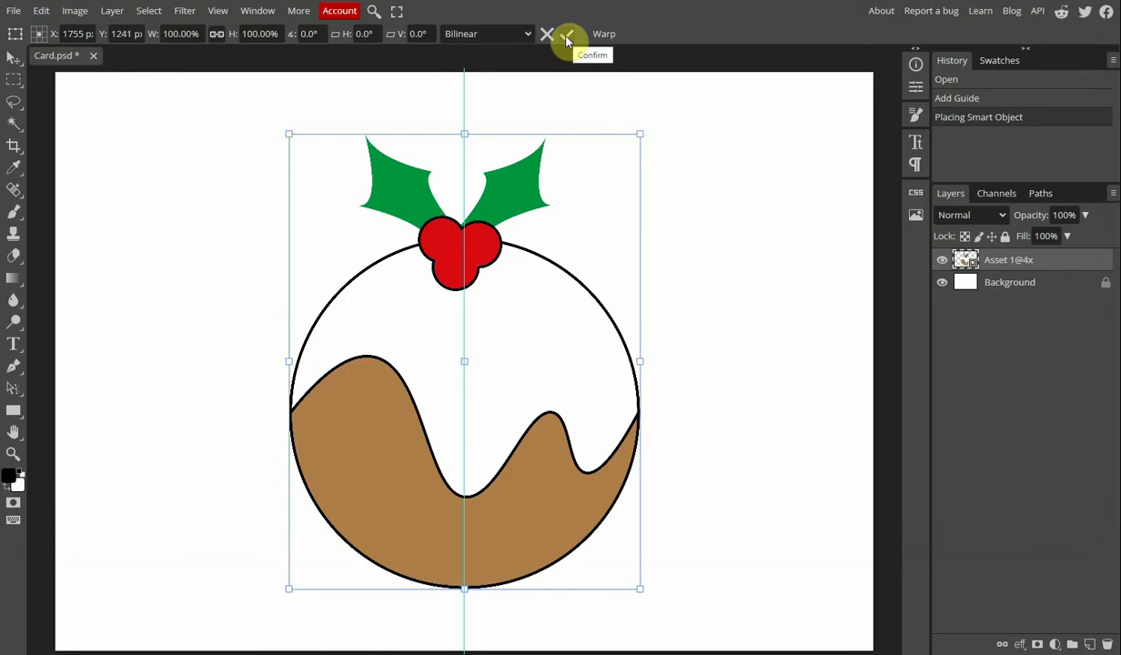
Shrink the pudding to about 47% and move it to the upper right half
left_click_drag(537, 313, 743, 293)
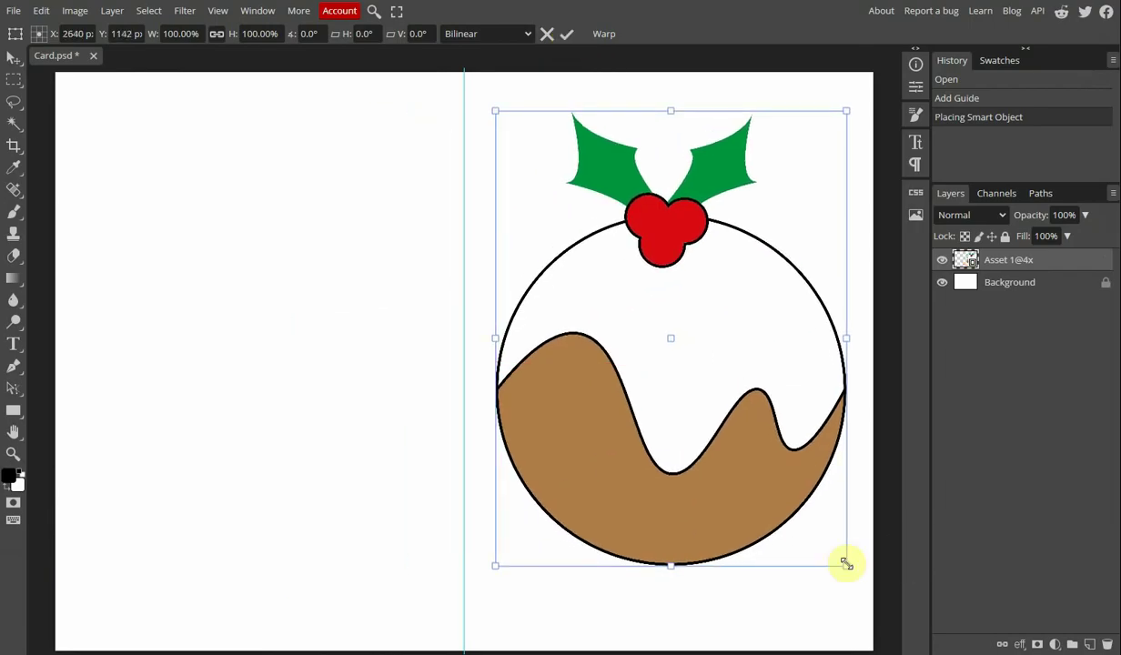
left_click_drag(846, 565, 662, 287)
left_click(568, 34)
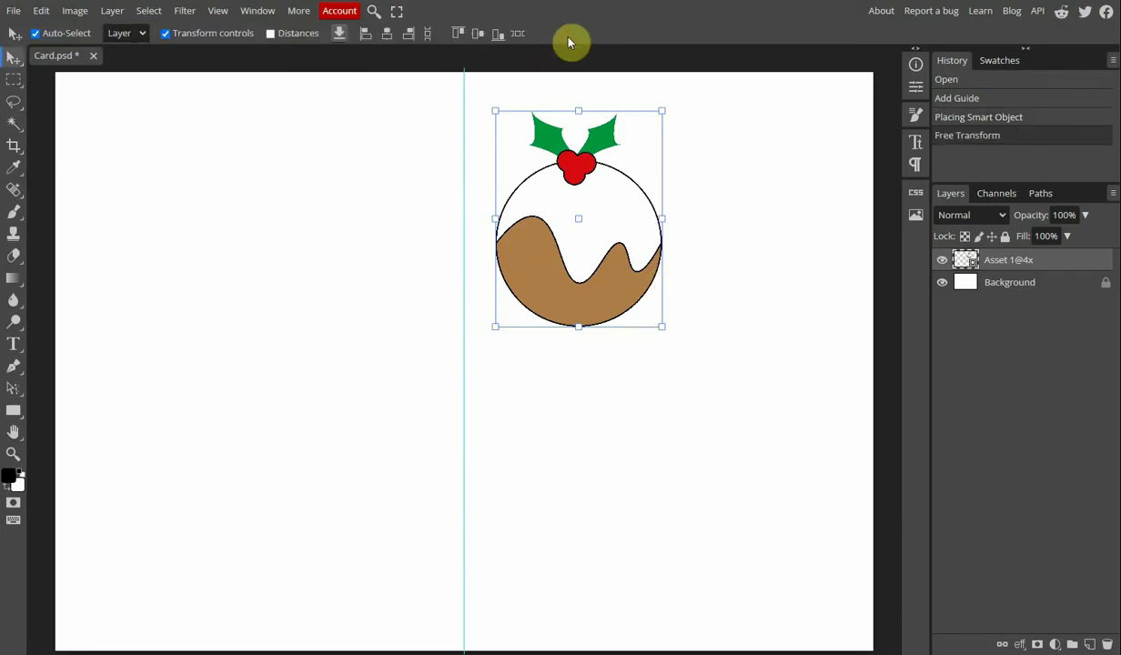
left_click_drag(536, 252, 615, 249)
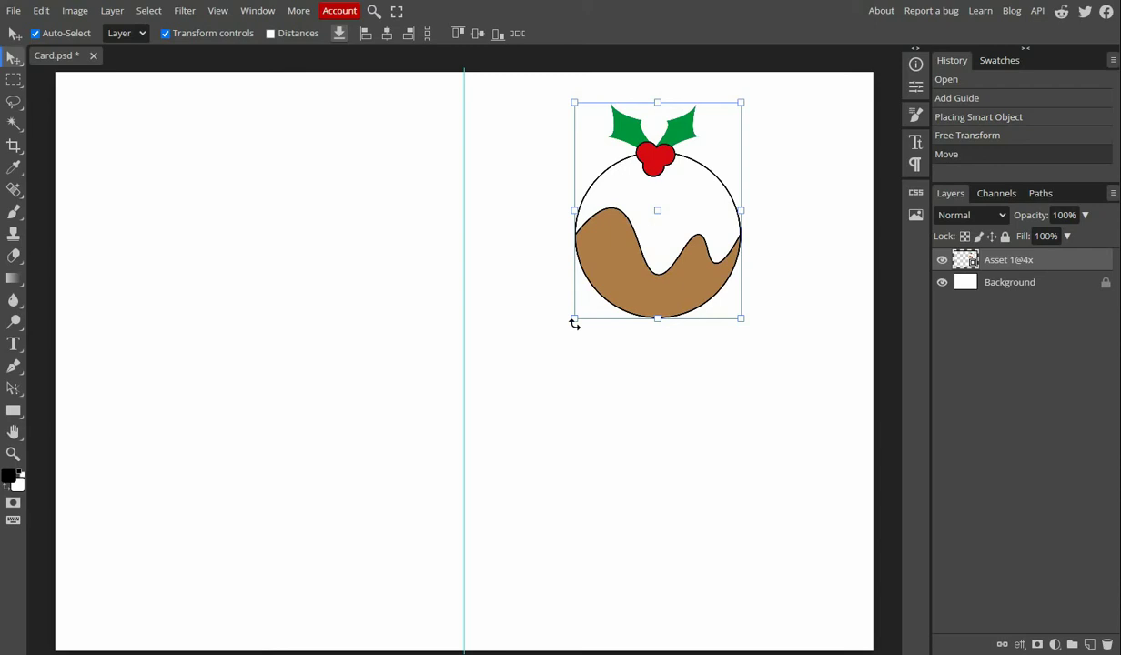
left_click(166, 34)
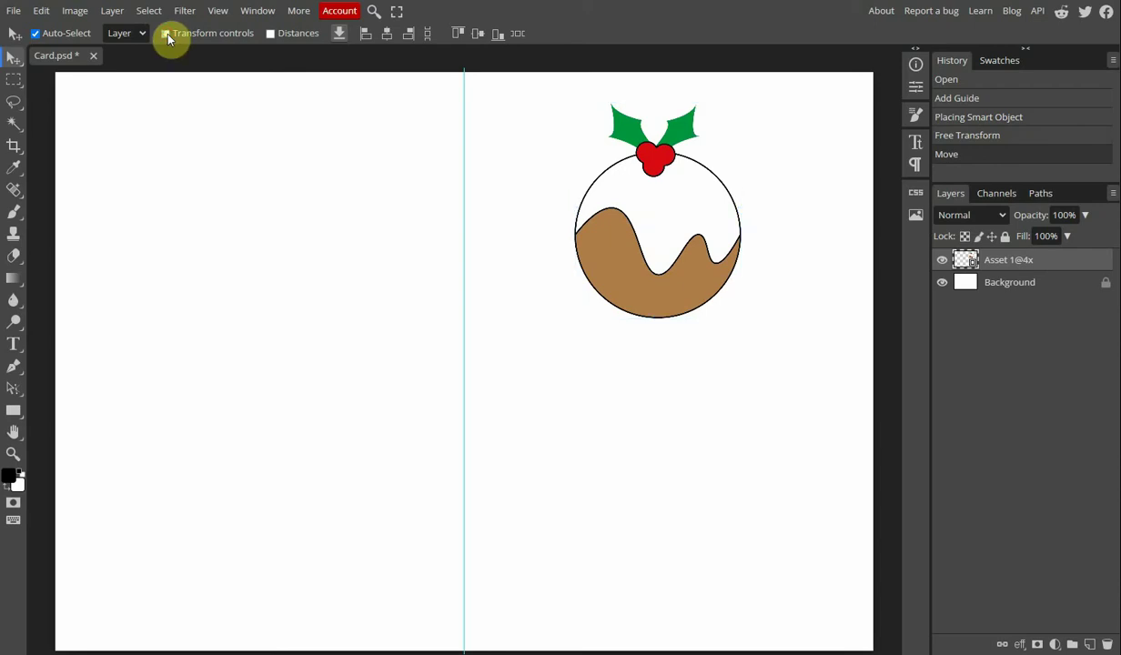
left_click(166, 34)
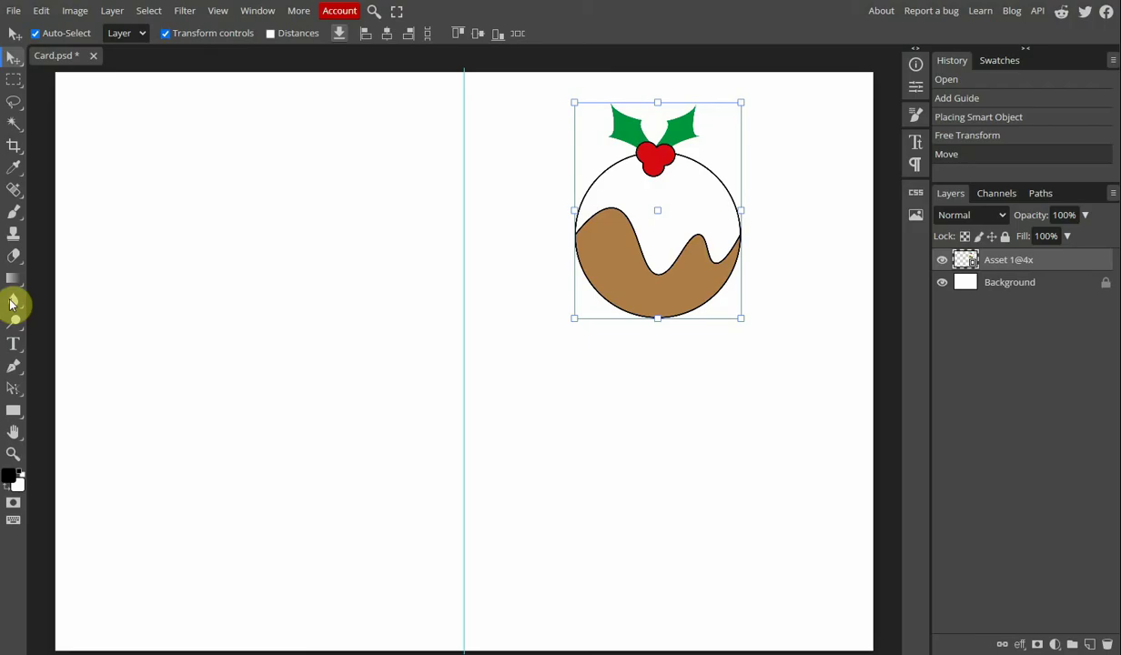
Type HAPPY below the pudding and commit it
left_click(13, 348)
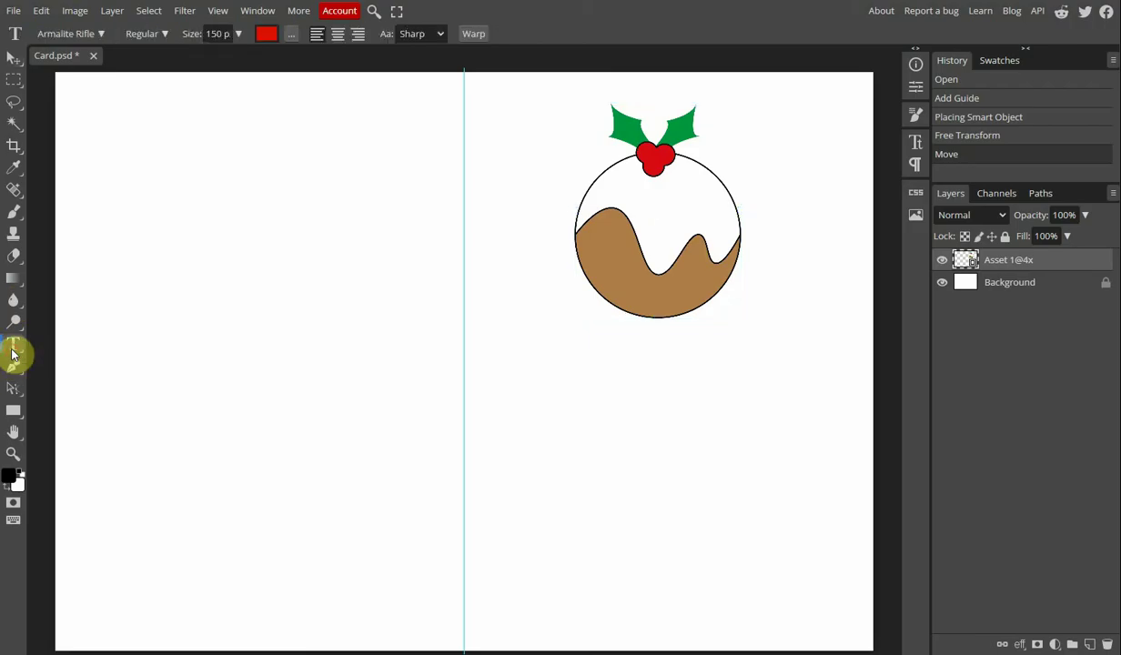
left_click(538, 359)
type("HAPPY")
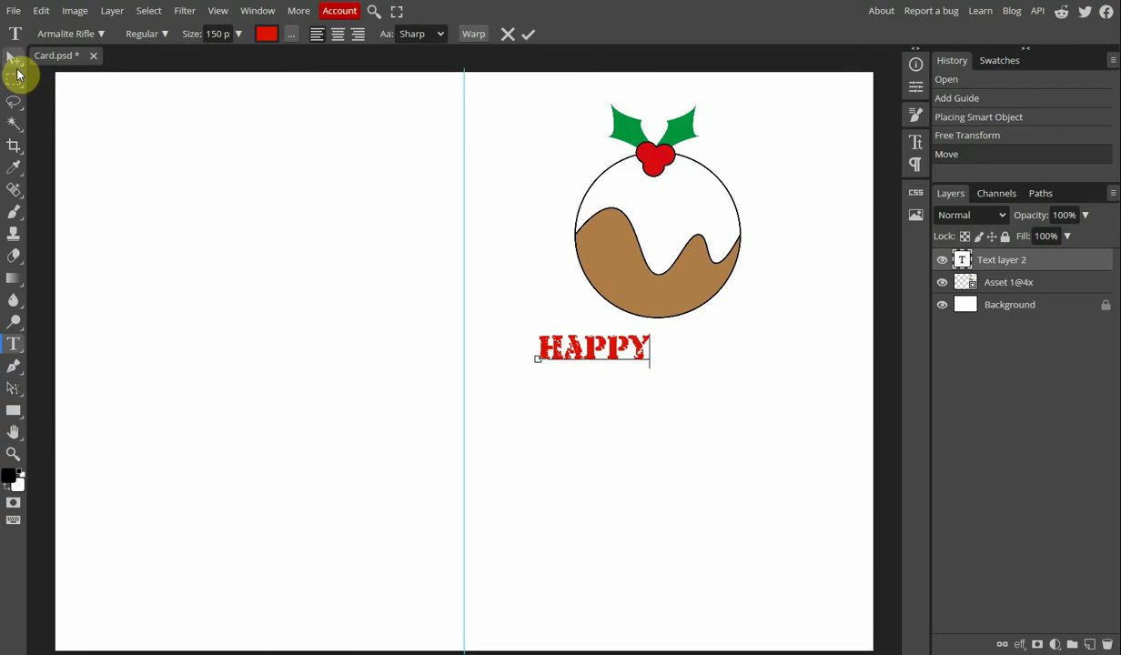
left_click(12, 60)
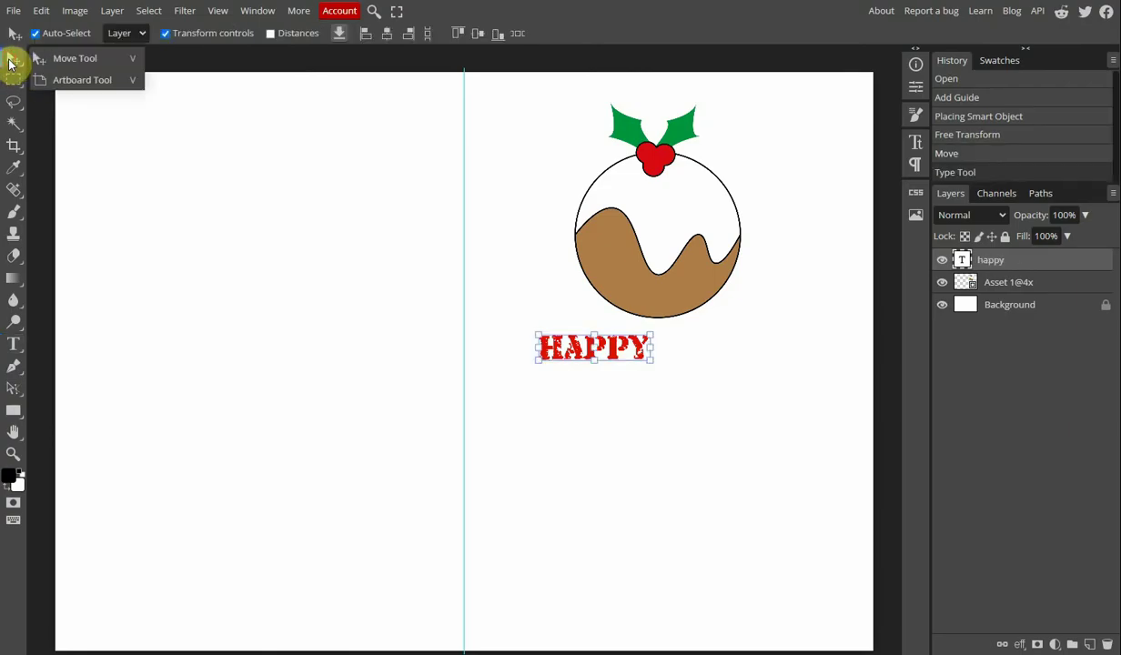
Add a second text line reading christmas below HAPPY
left_click(13, 345)
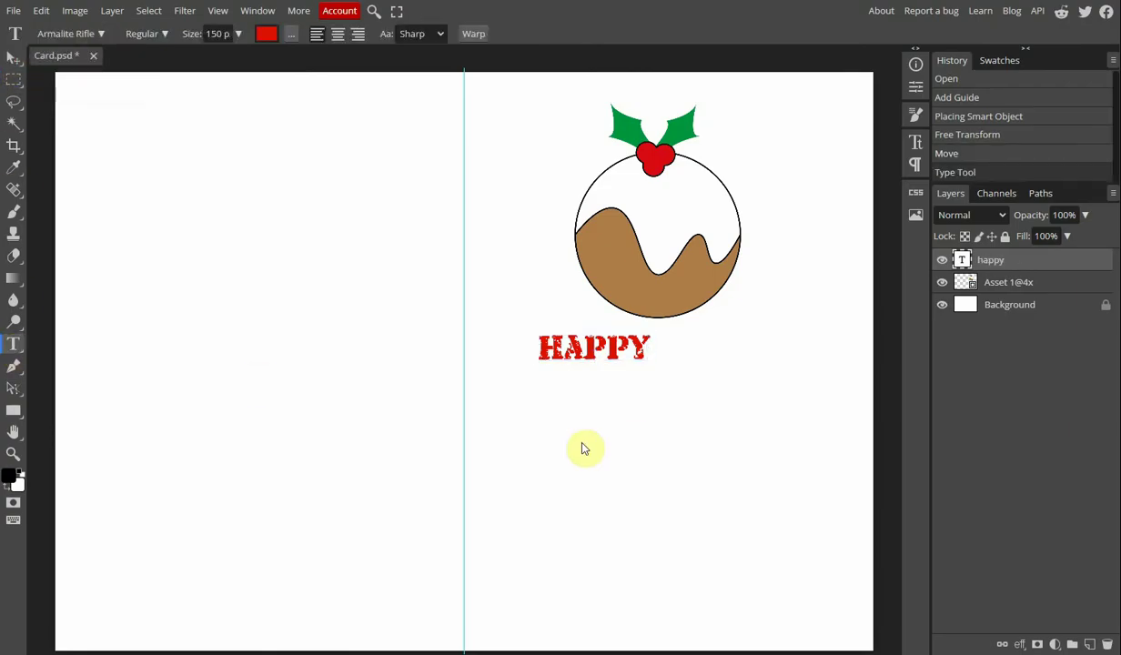
left_click(543, 406)
type("c")
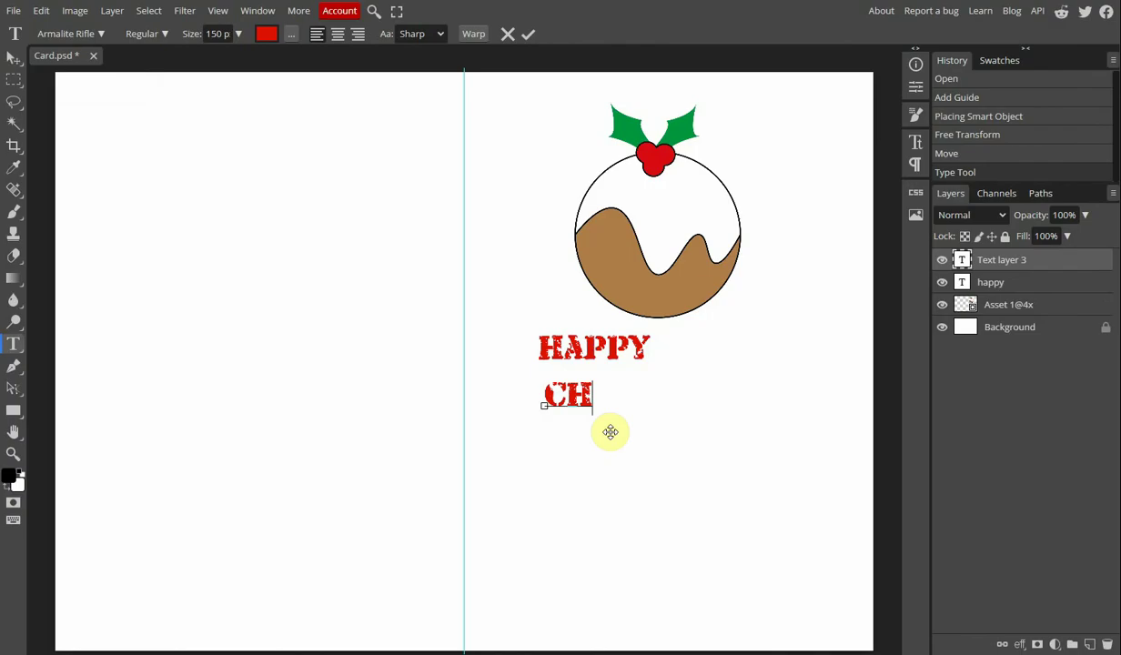
type("hristm")
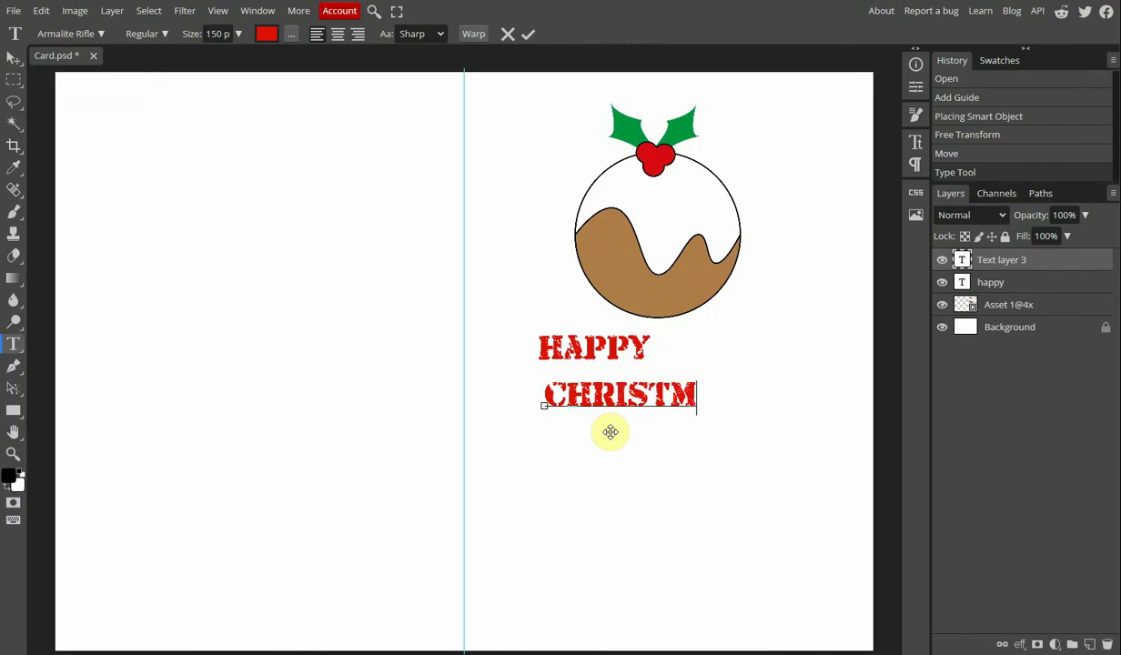
type("as")
left_click(15, 60)
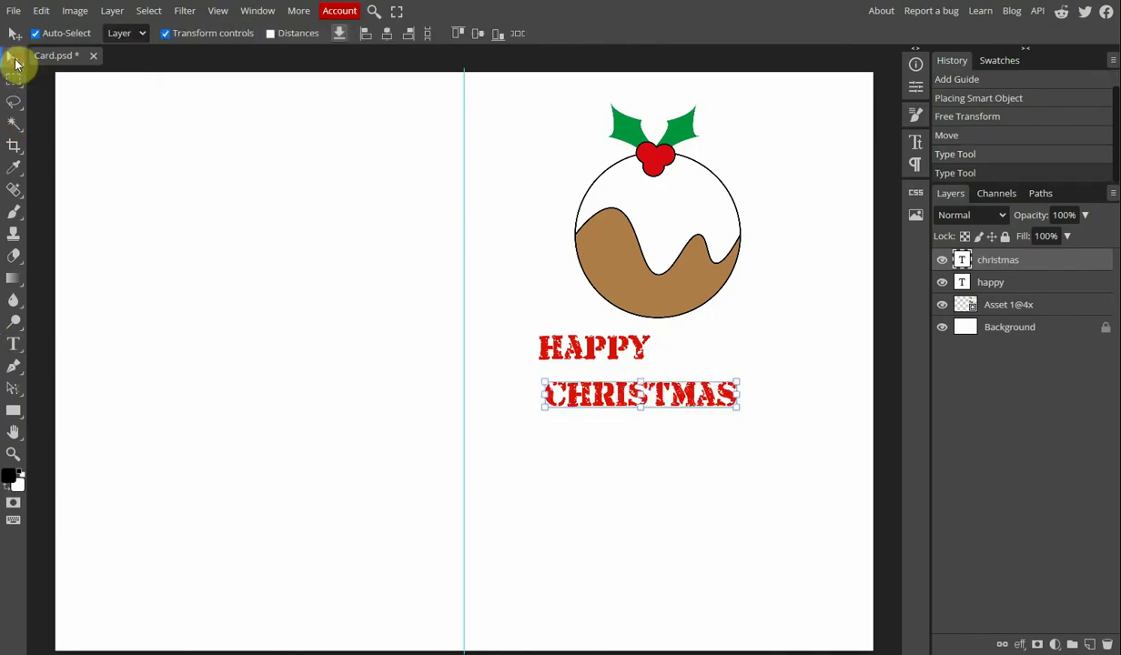
Move CHRISTMAS toward the bottom and rotate HAPPY upright beside the centre fold
left_click_drag(621, 394, 558, 626)
left_click_drag(593, 353, 513, 475)
left_click_drag(537, 544, 488, 364)
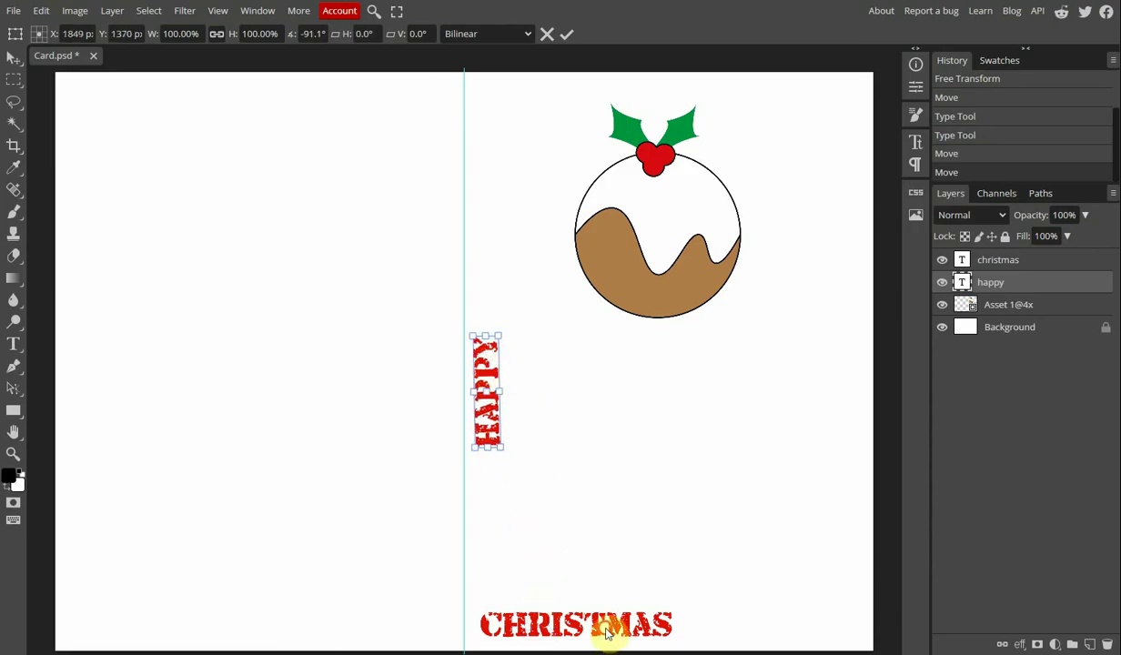
left_click_drag(606, 634, 626, 503)
left_click(566, 34)
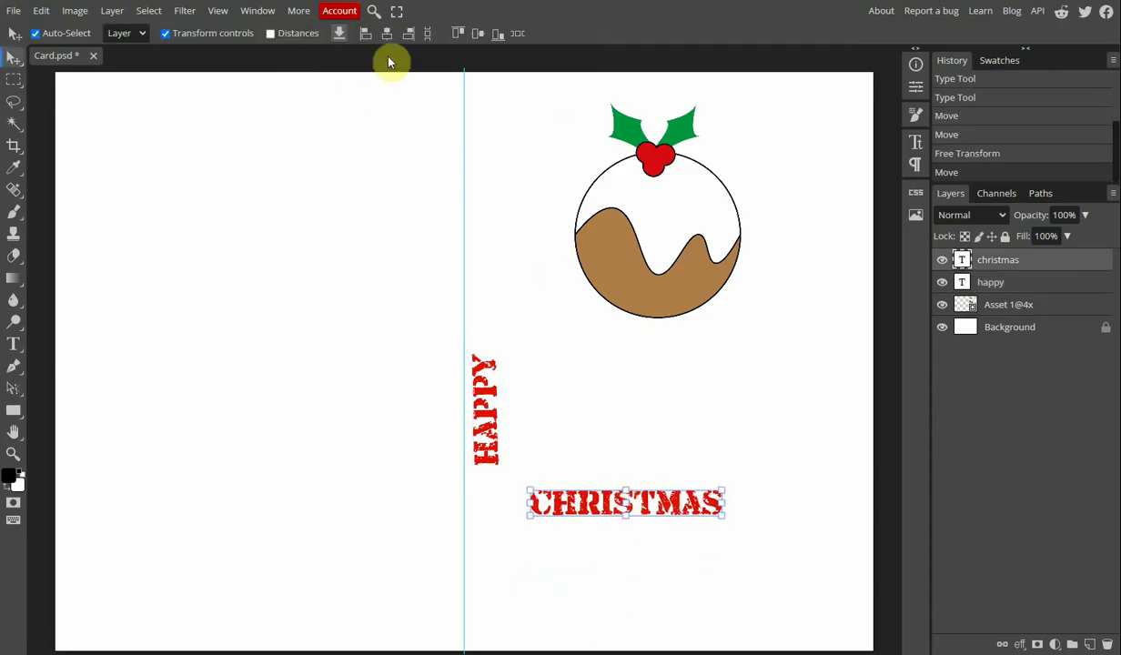
Make the CHRISTMAS text bright green at 300 px size
double_click(616, 506)
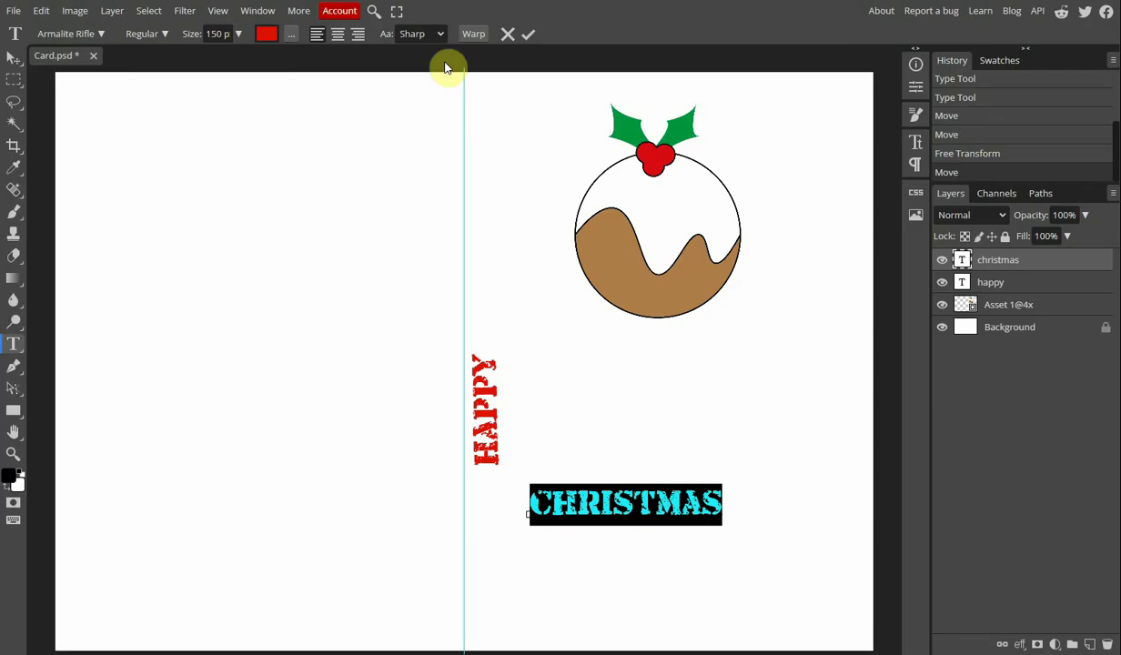
left_click(266, 34)
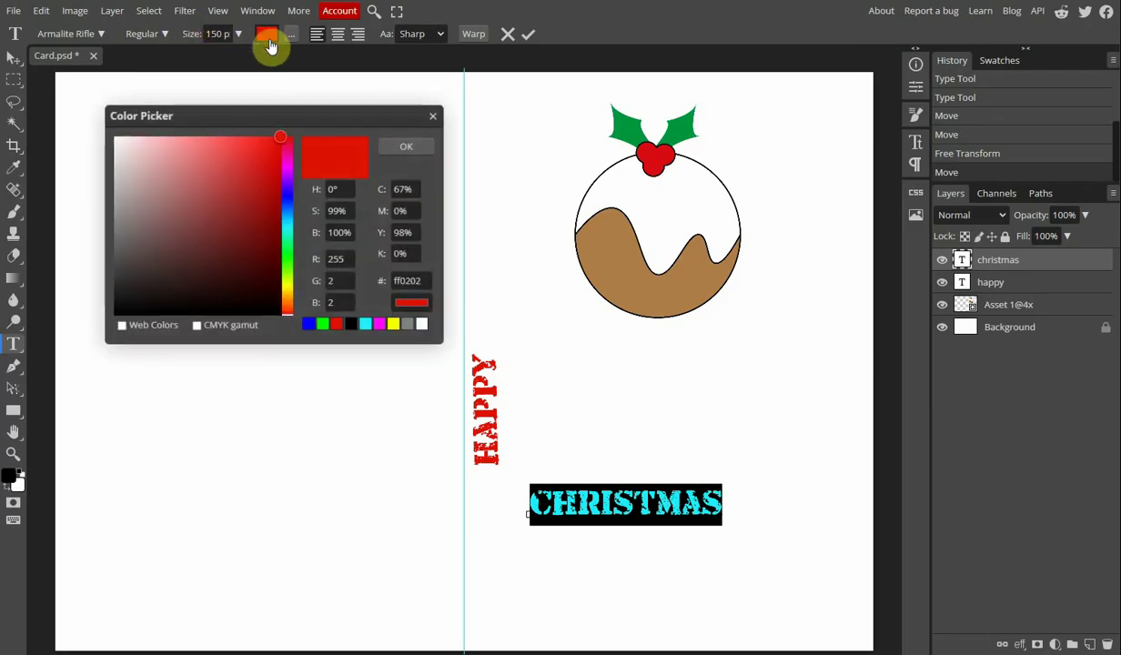
left_click(287, 240)
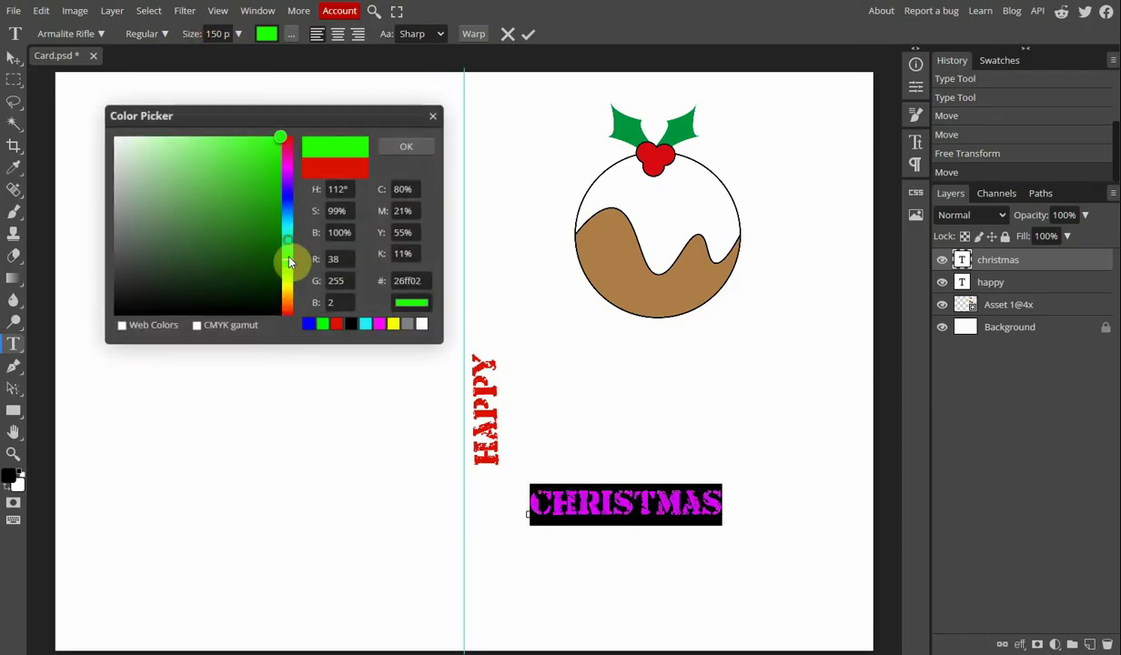
left_click(409, 149)
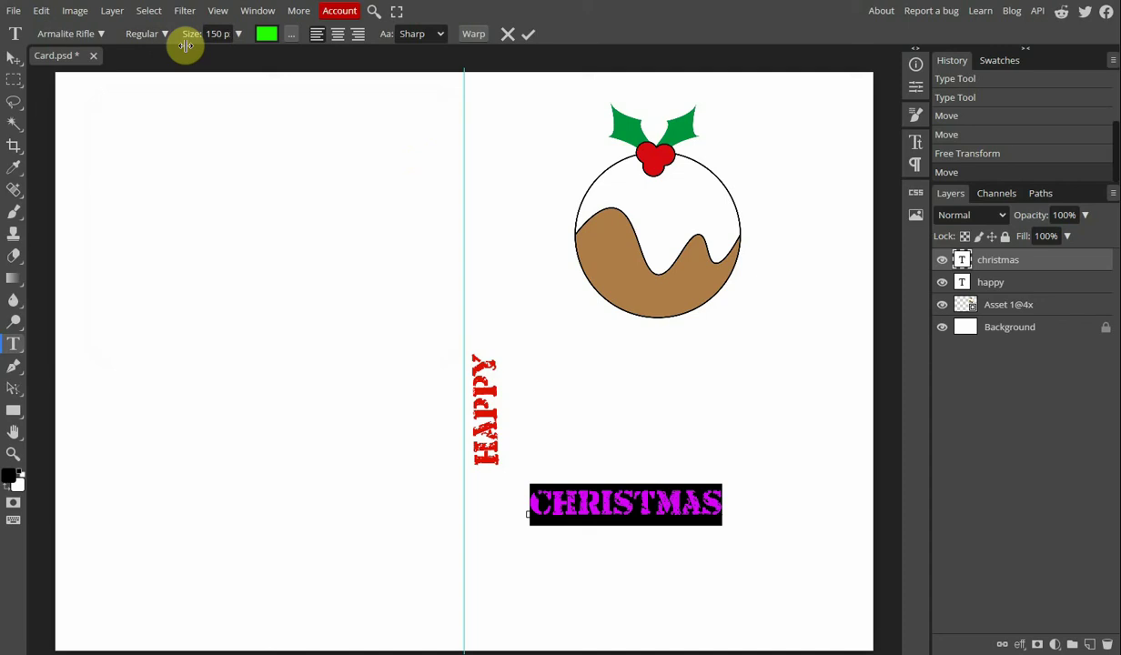
left_click_drag(237, 35, 333, 70)
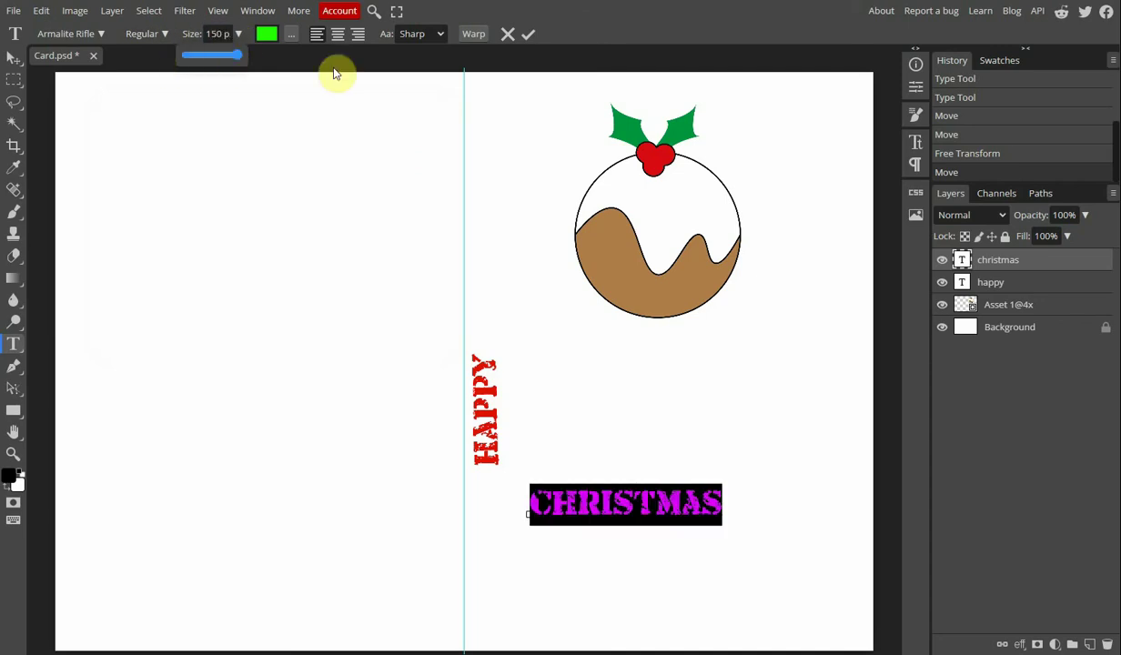
left_click(208, 34)
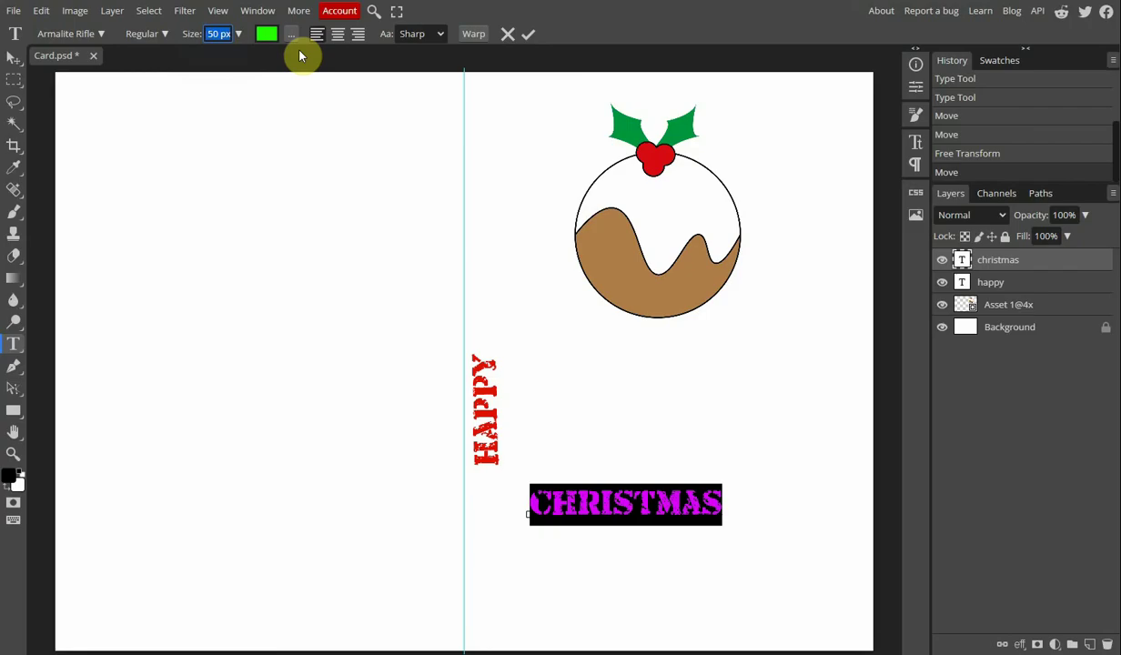
type("300")
key("Return")
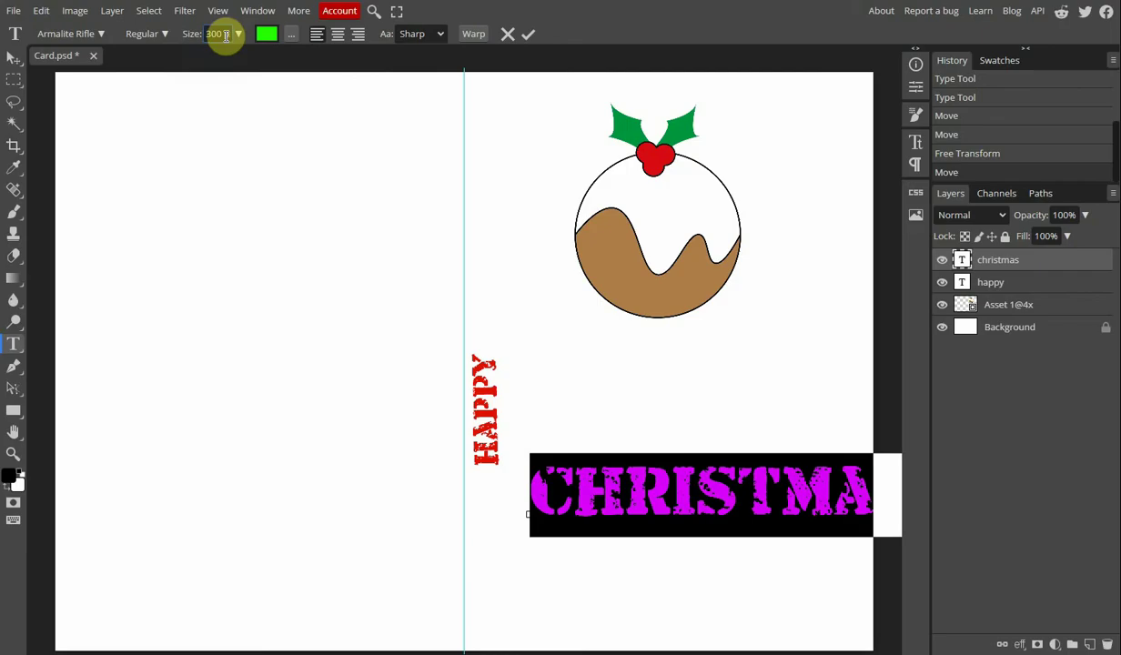
left_click_drag(207, 34, 233, 35)
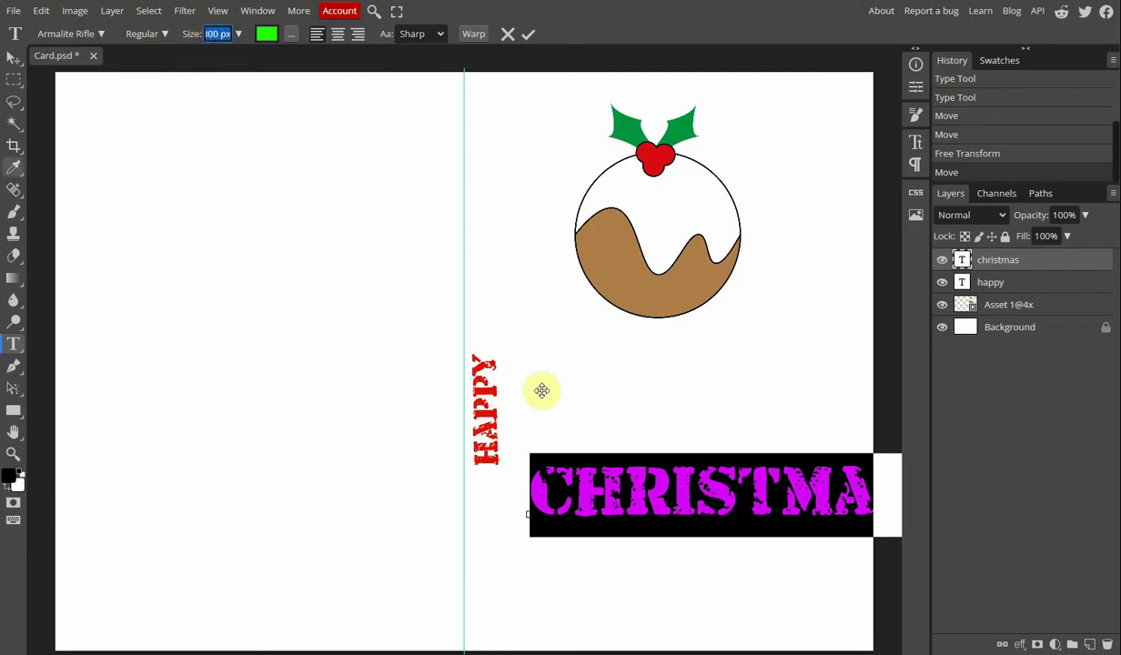
left_click(14, 58)
Scale CHRISTMAS down to about 80% and reposition it beside HAPPY
left_click_drag(623, 501, 555, 539)
left_click_drag(472, 553, 550, 543)
left_click_drag(664, 527, 639, 516)
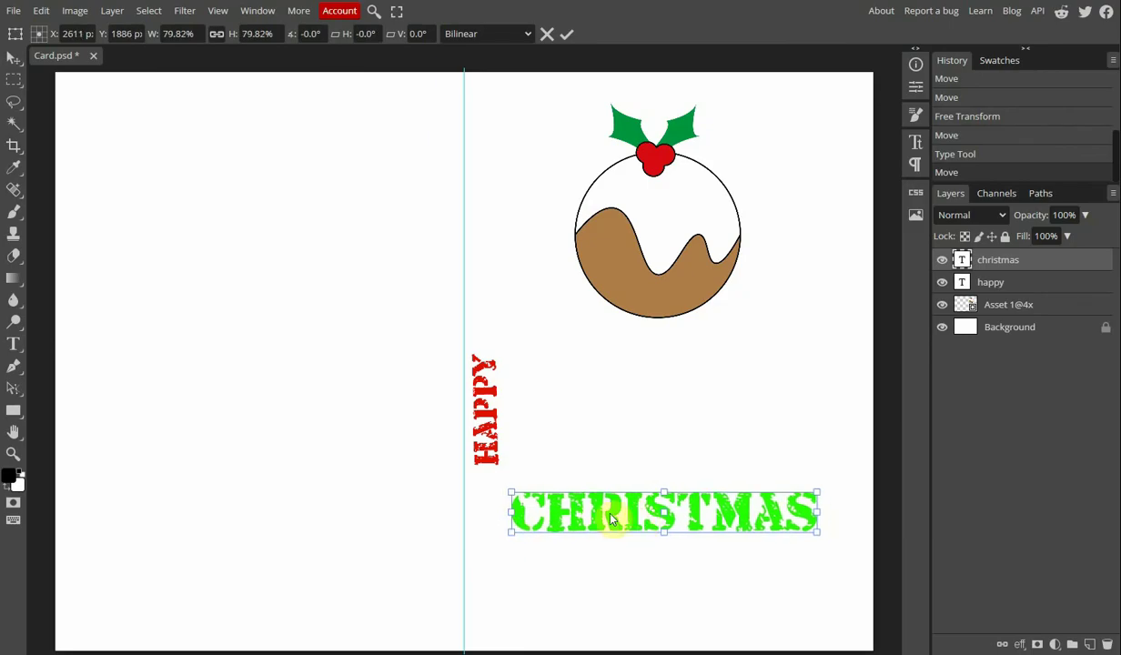
key("Return")
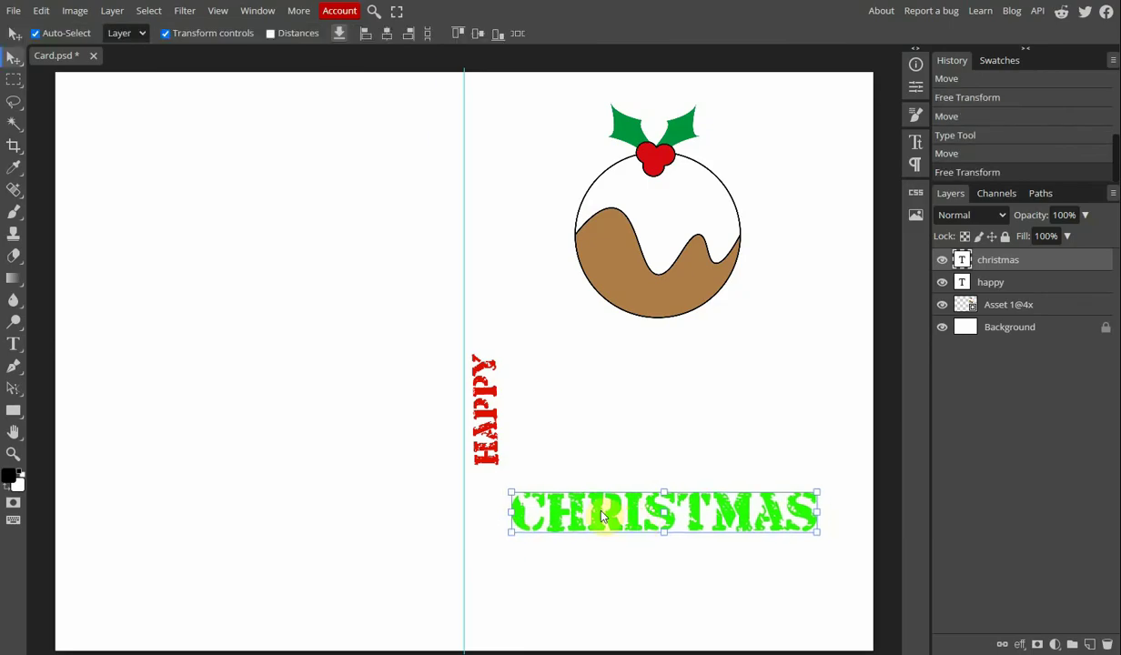
Switch the CHRISTMAS text from the stencil typeface to Audiowide
double_click(602, 516)
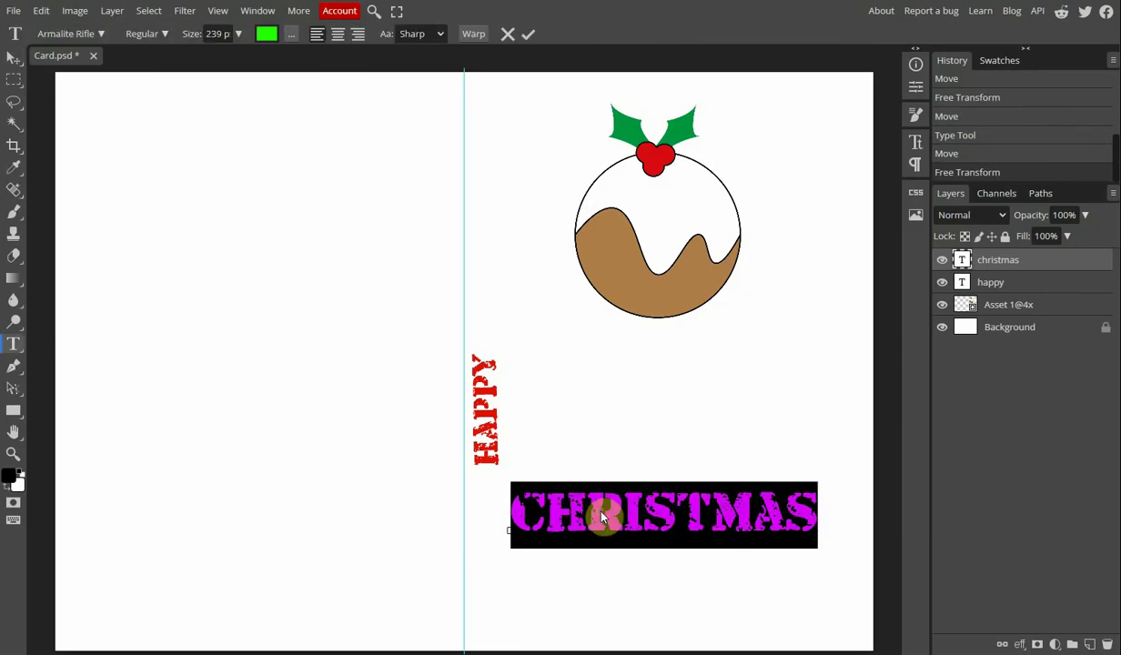
left_click(101, 34)
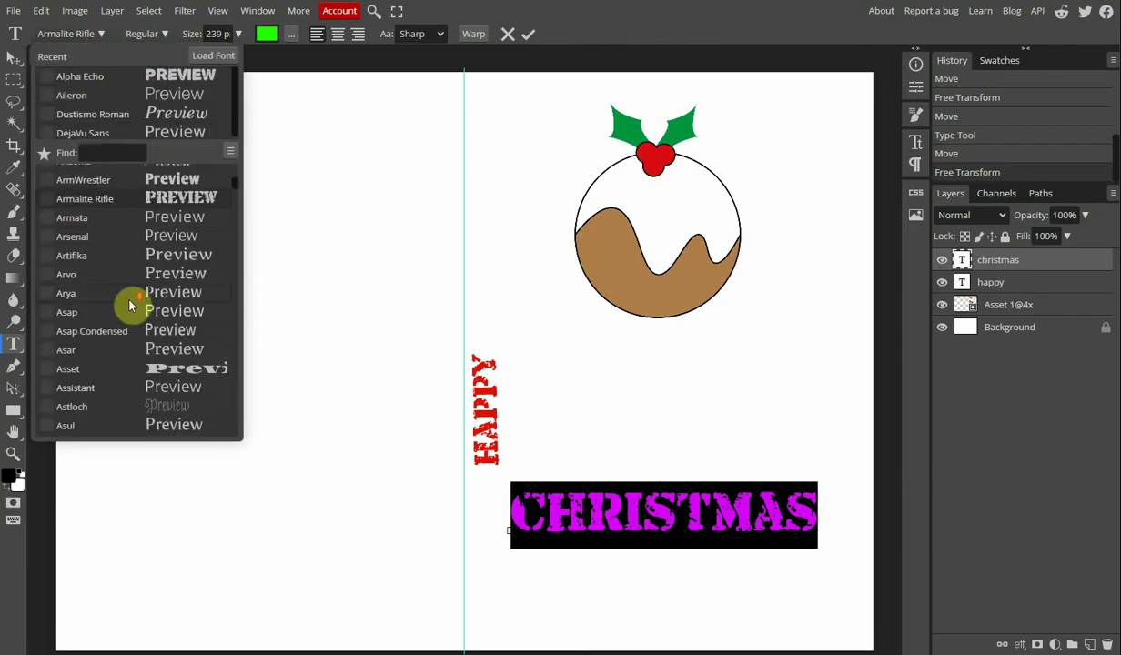
scroll(129, 306, "down", 3)
left_click(91, 334)
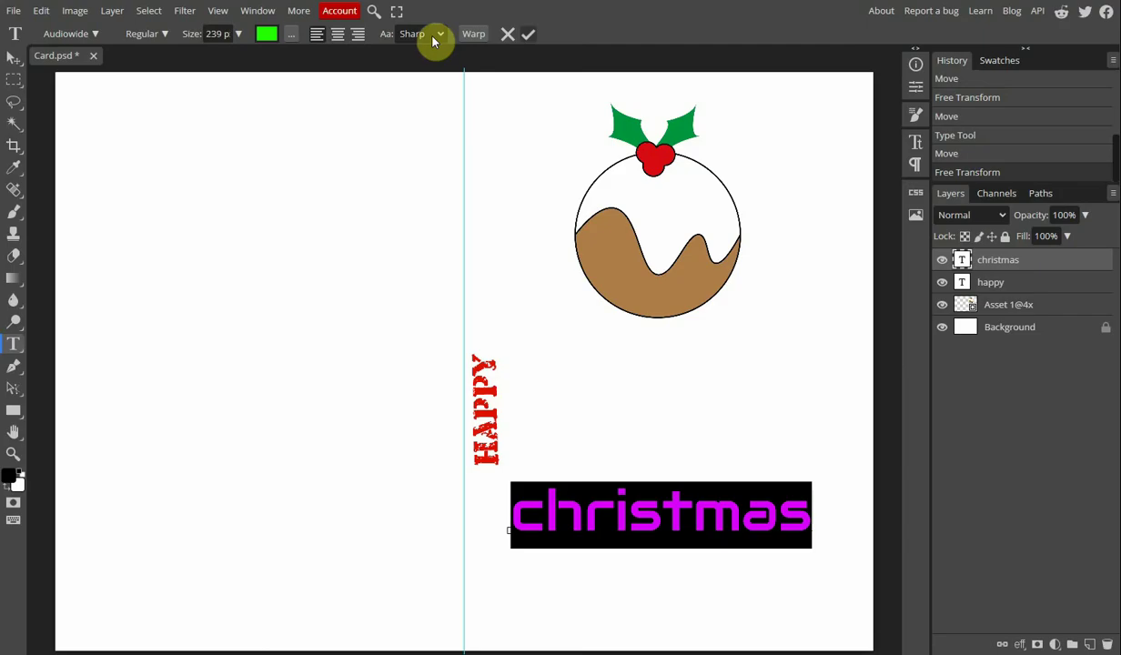
Warp the christmas text with Shell Lower style, vertical orientation and 50% bend
left_click(473, 34)
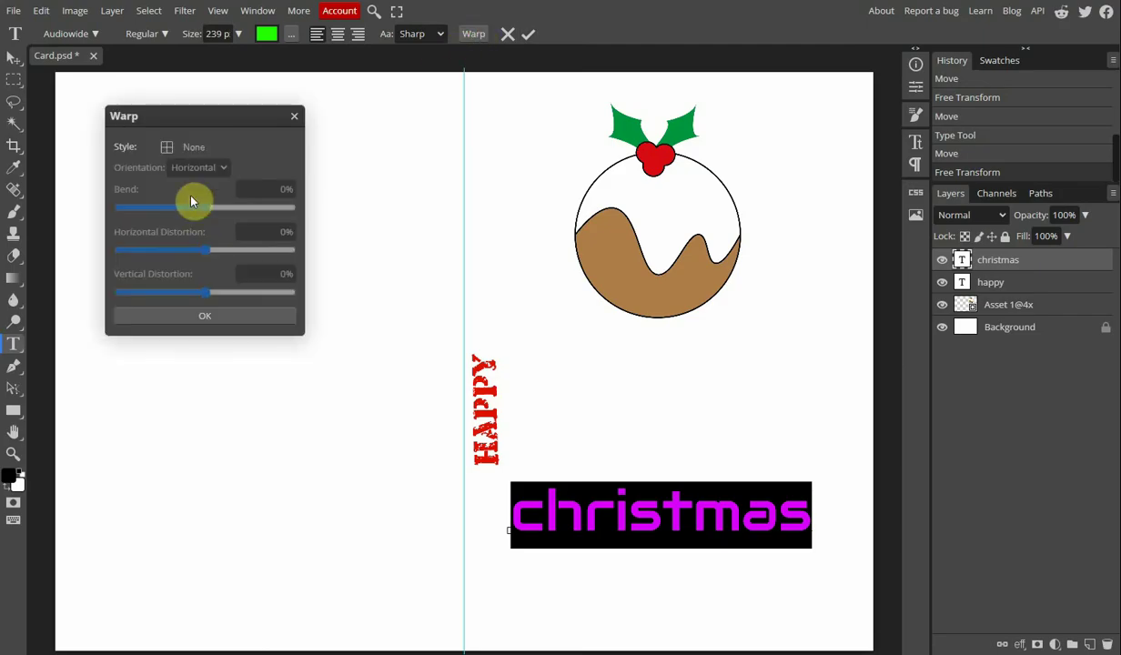
left_click(173, 146)
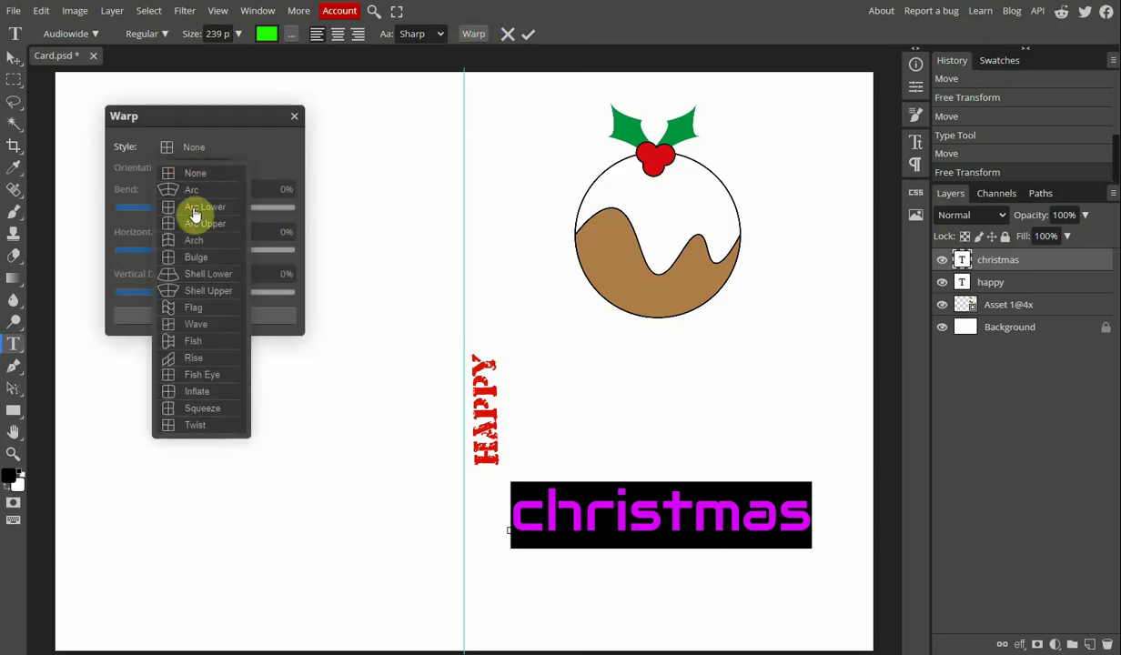
left_click(192, 273)
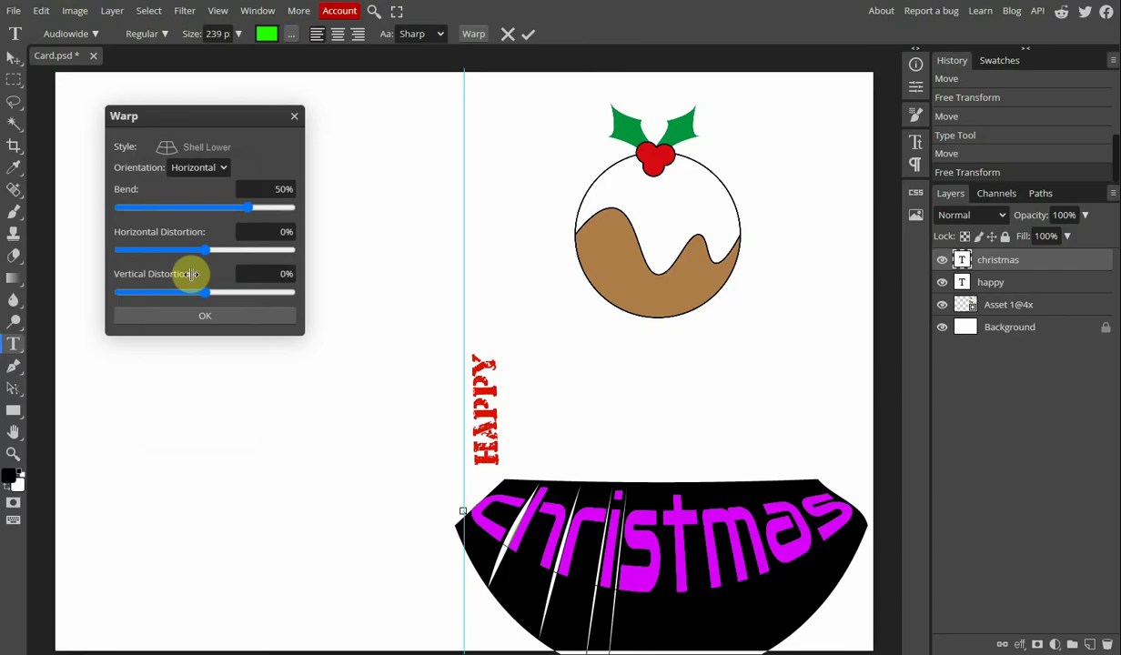
left_click(191, 167)
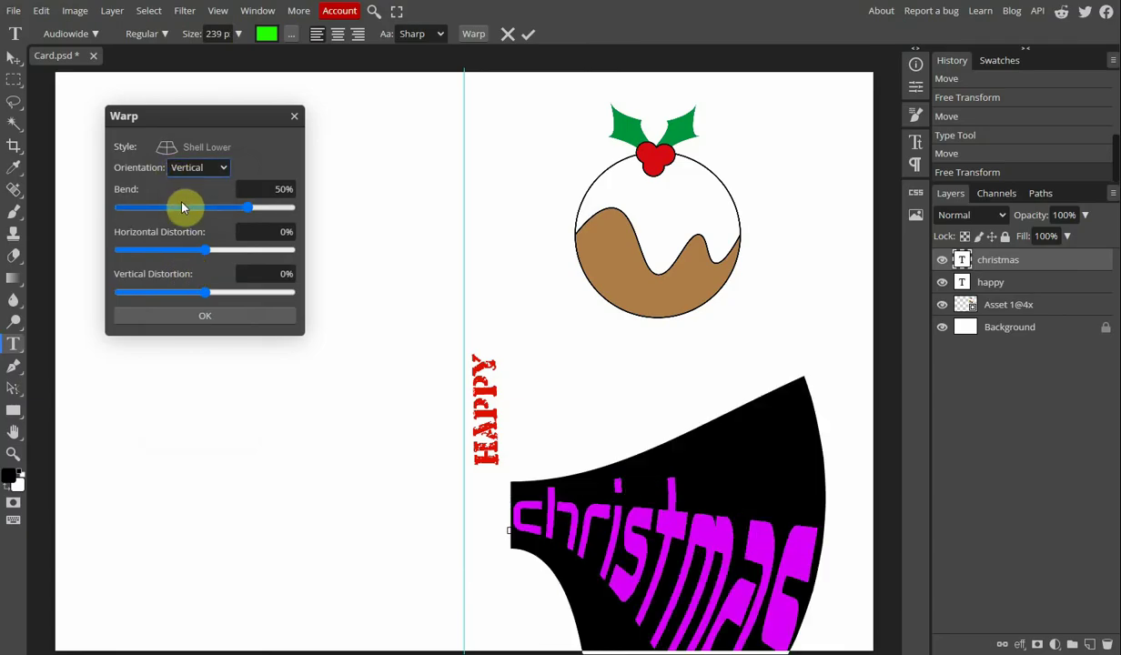
left_click(14, 57)
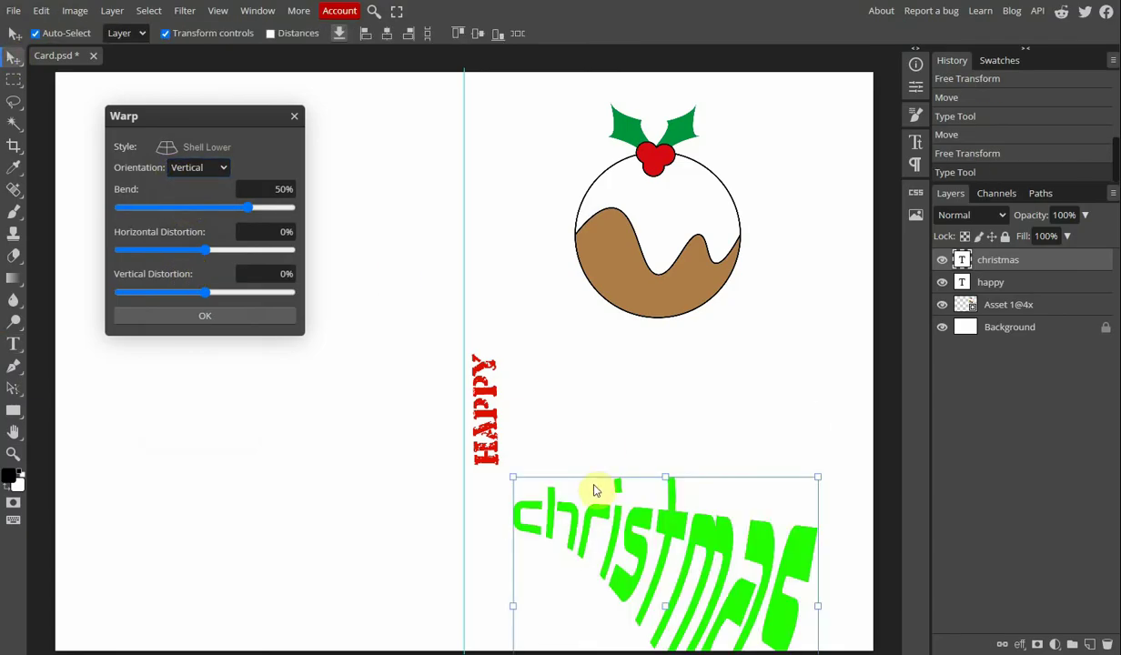
left_click(218, 315)
Move the warped christmas text up and to the right beneath the pudding
left_click_drag(700, 600, 711, 472)
key("ctrl+shift+n")
key("Delete")
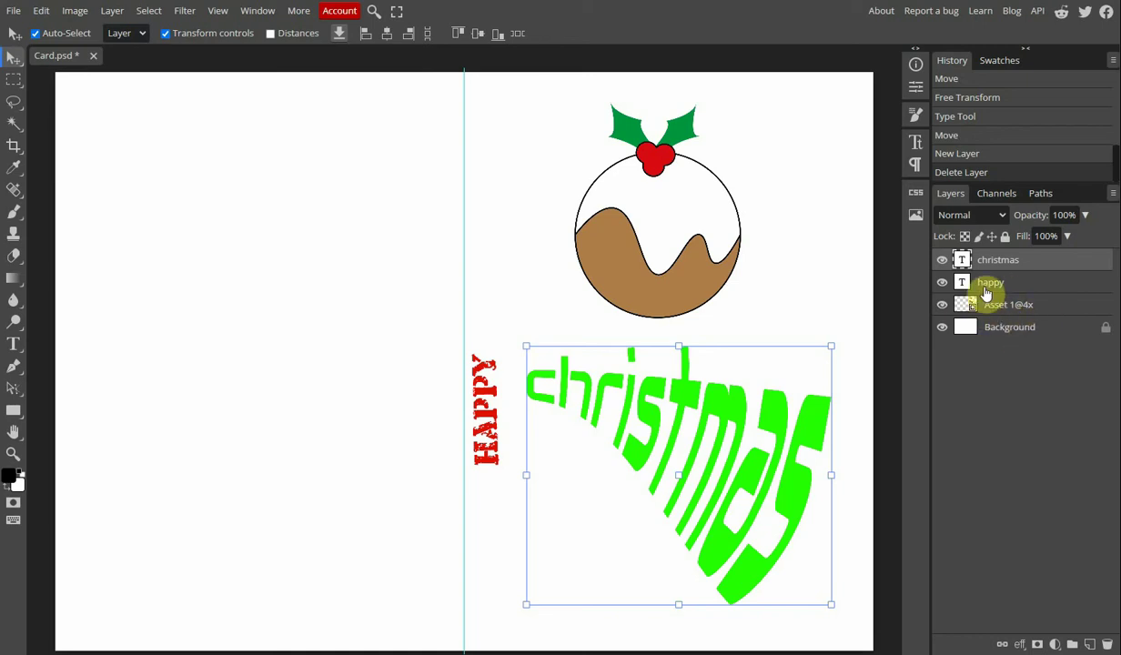
left_click(110, 11)
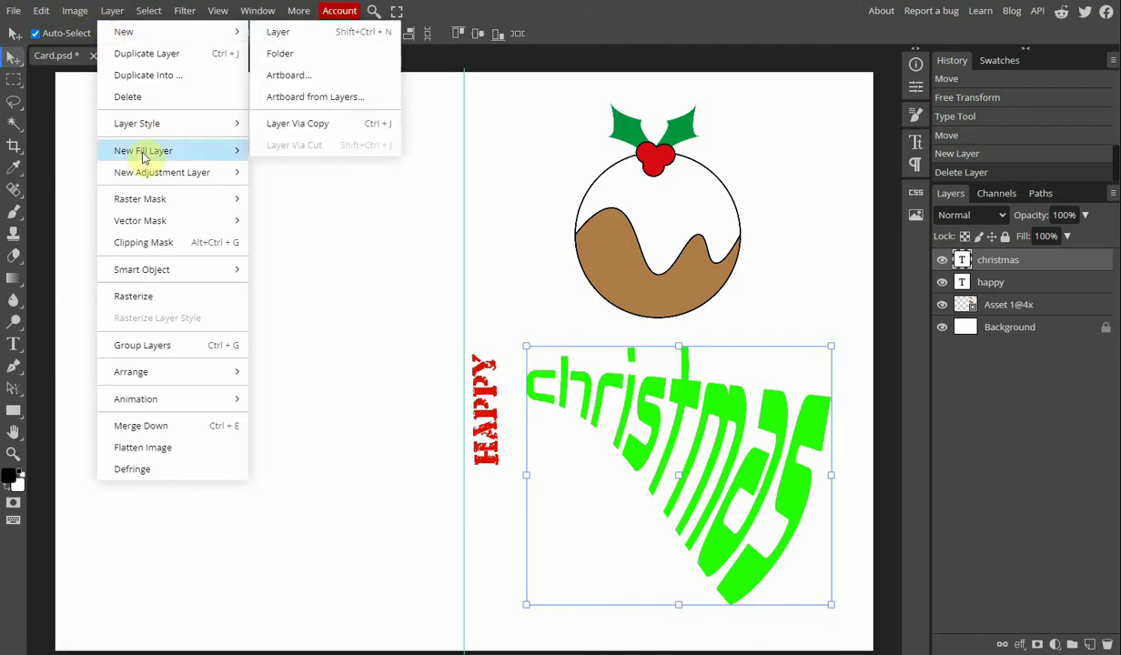
mouse_move(142, 159)
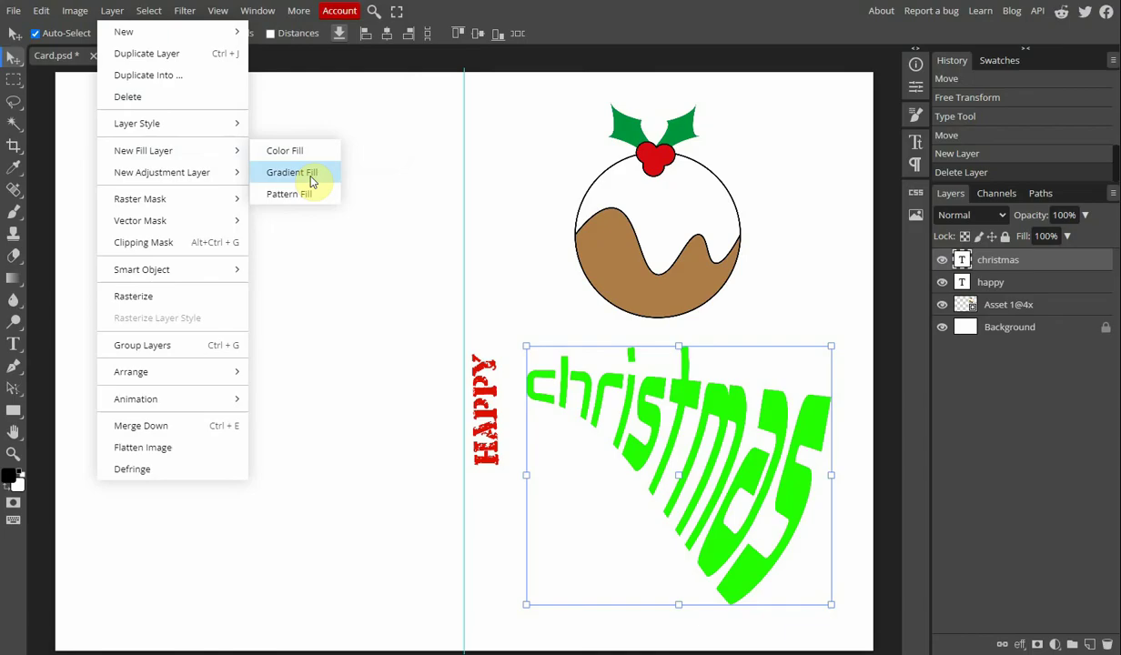
left_click(297, 151)
left_click(227, 205)
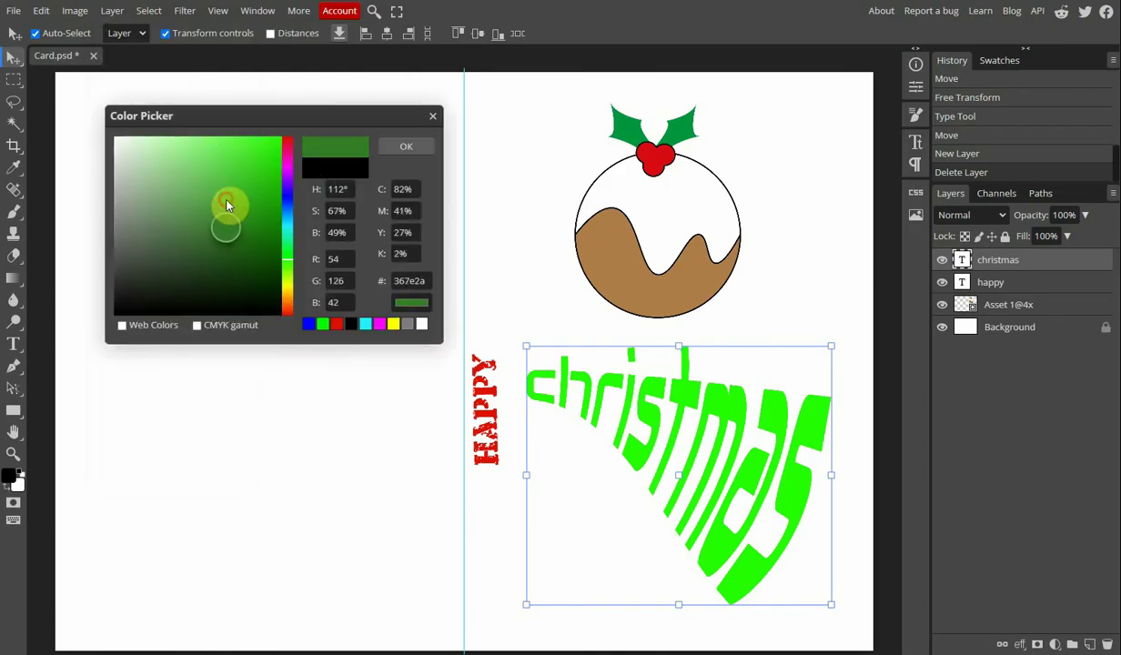
left_click(270, 149)
left_click(265, 268)
left_click(337, 325)
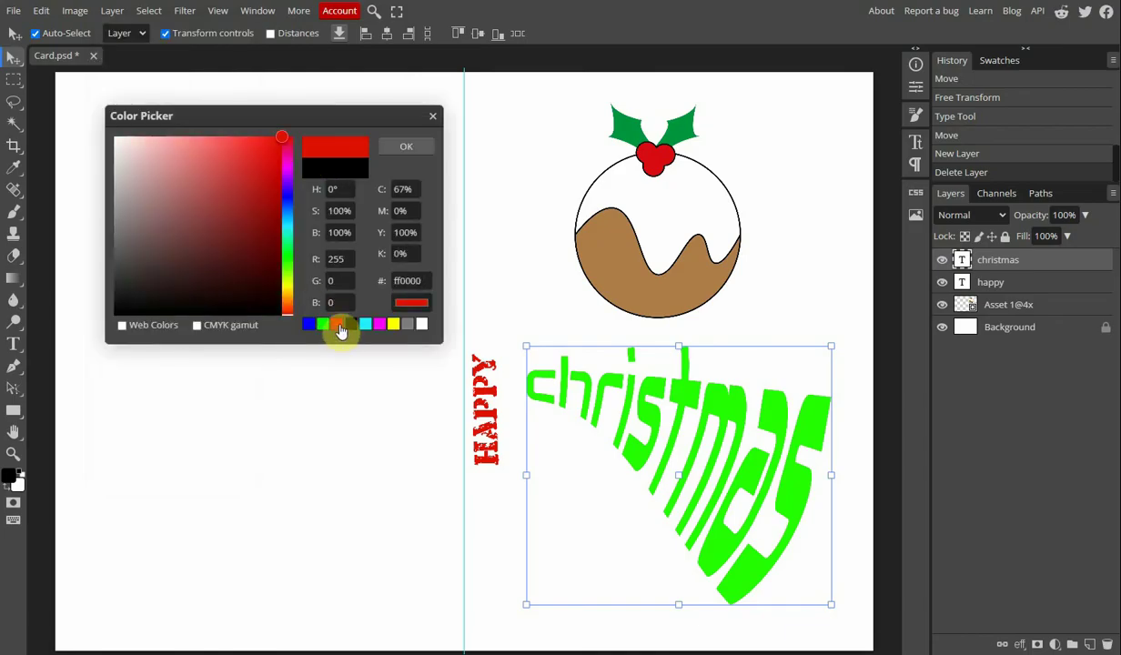
left_click(412, 150)
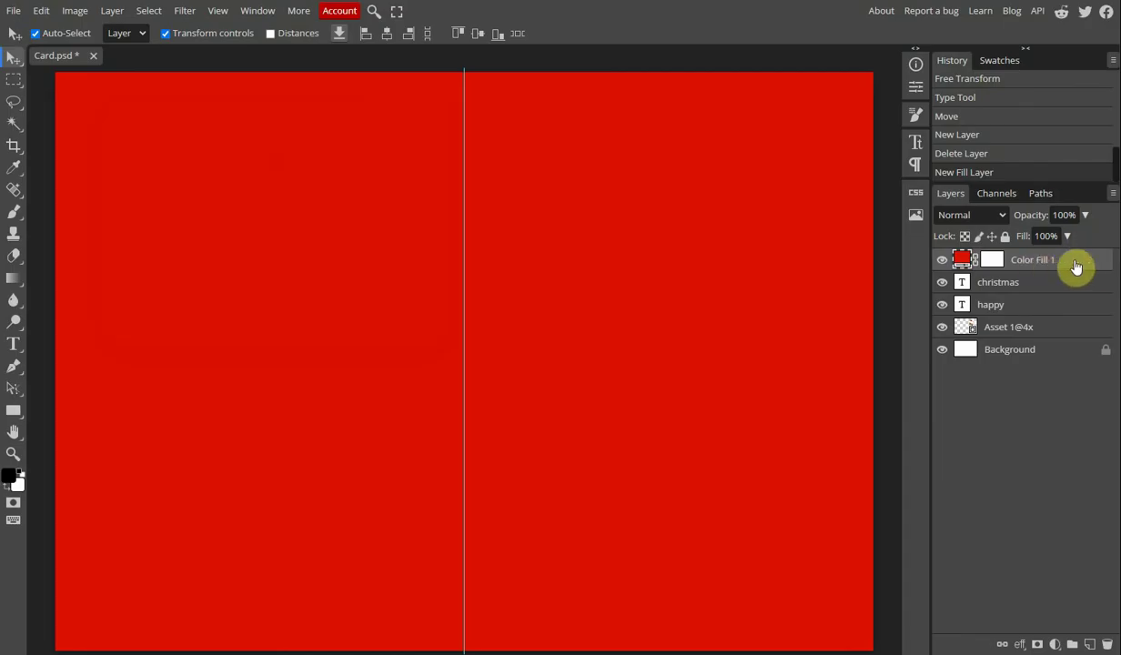
left_click_drag(1033, 265, 1044, 349)
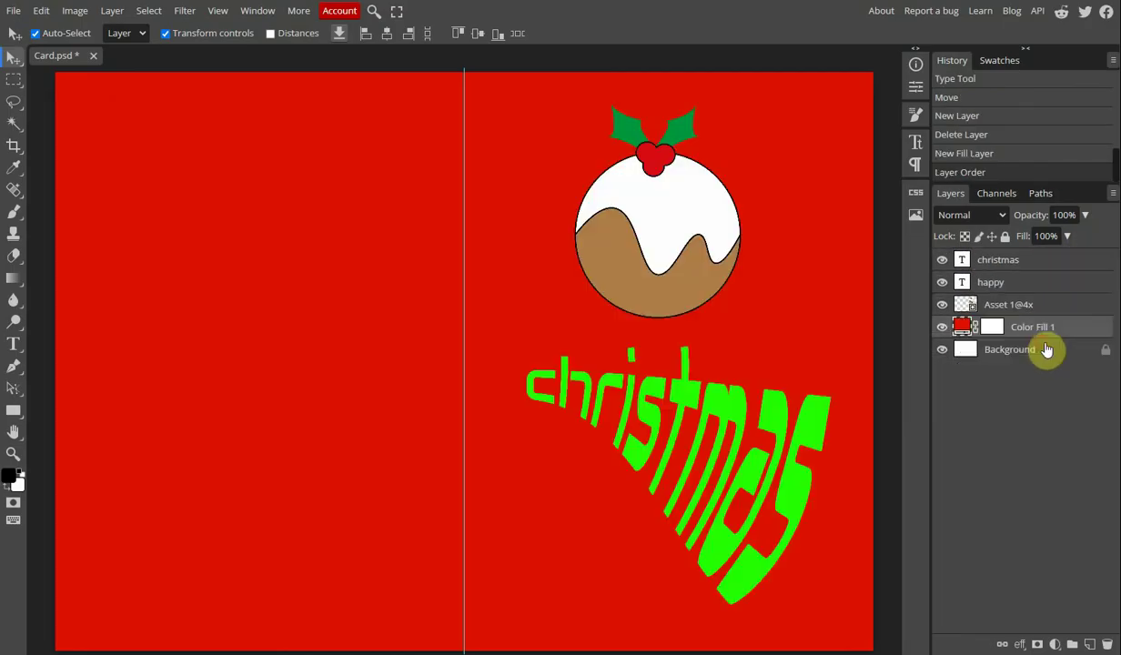
left_click(943, 330)
left_click(943, 327)
left_click(942, 328)
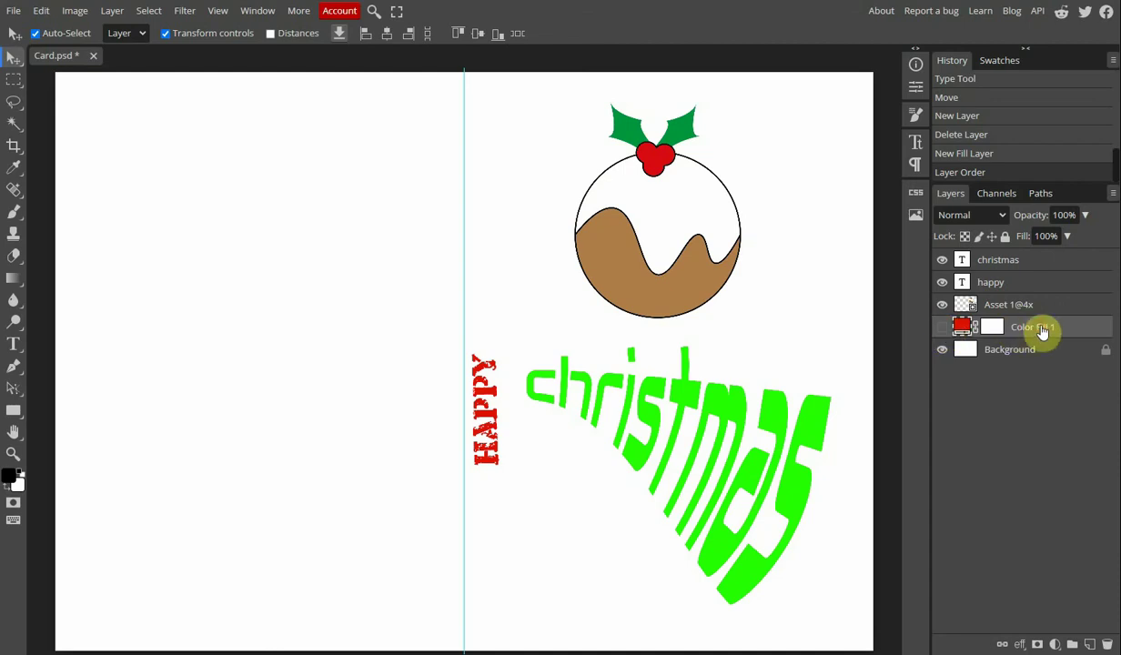
left_click(1109, 646)
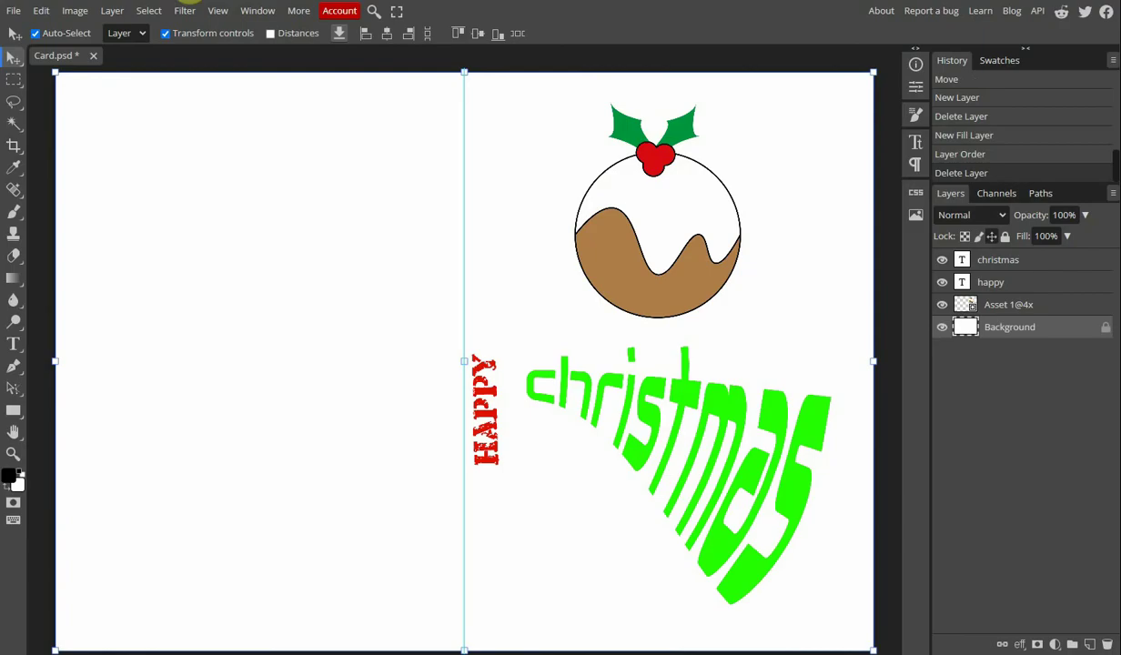
Add a Gradient Fill layer and make the gradient's left stop red
left_click(112, 11)
left_click(189, 161)
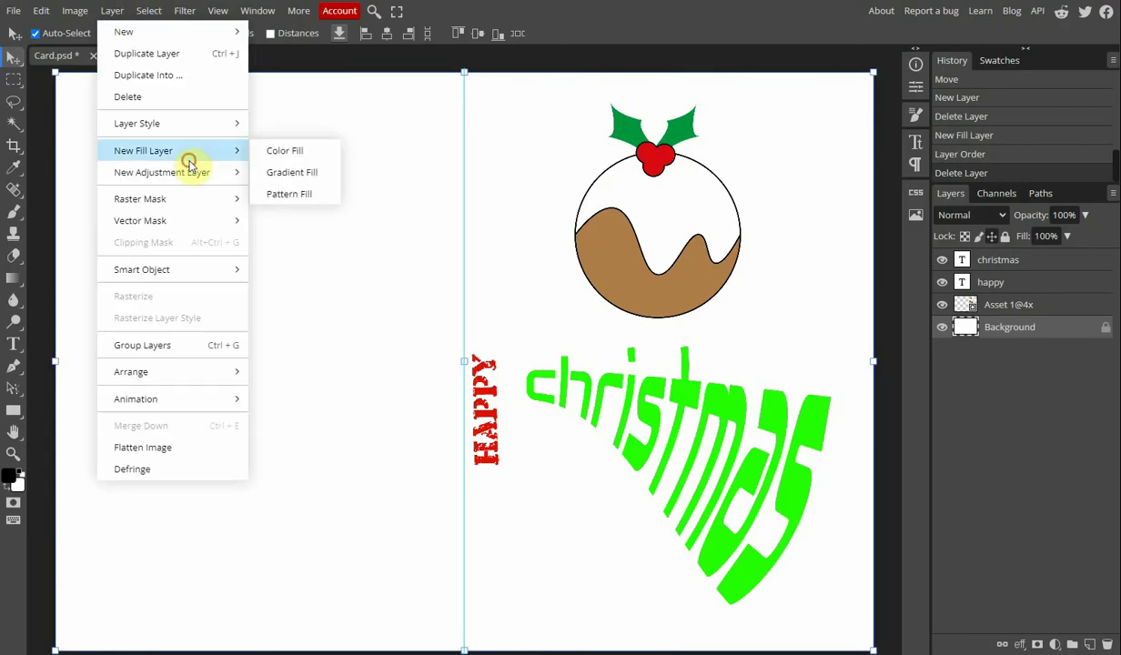
left_click(300, 175)
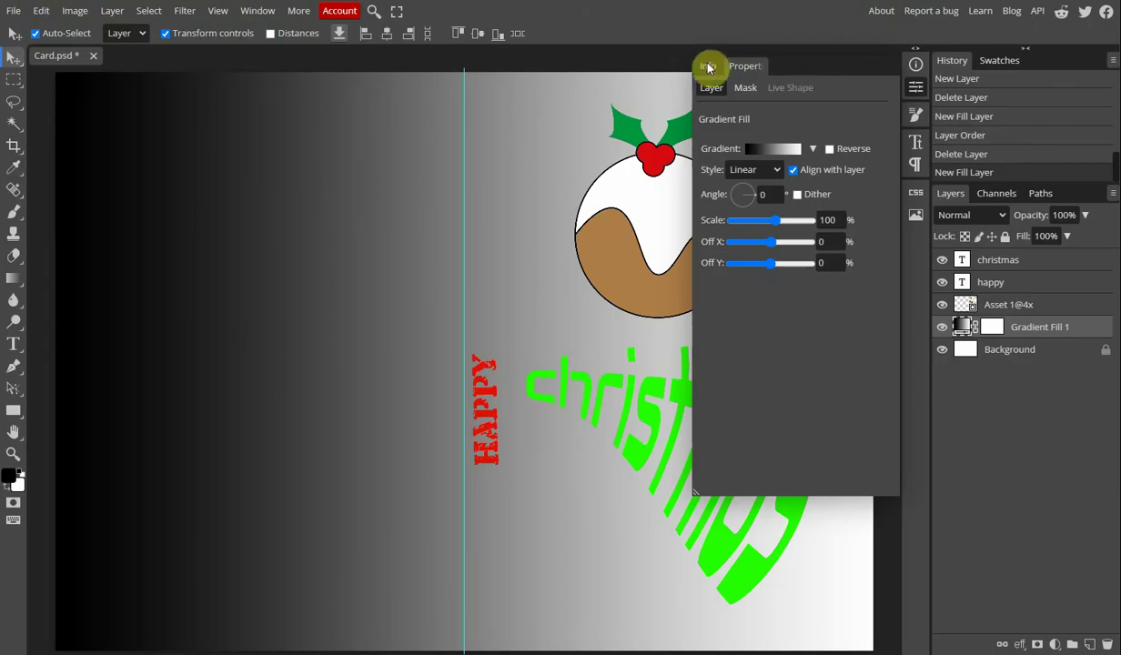
left_click(772, 149)
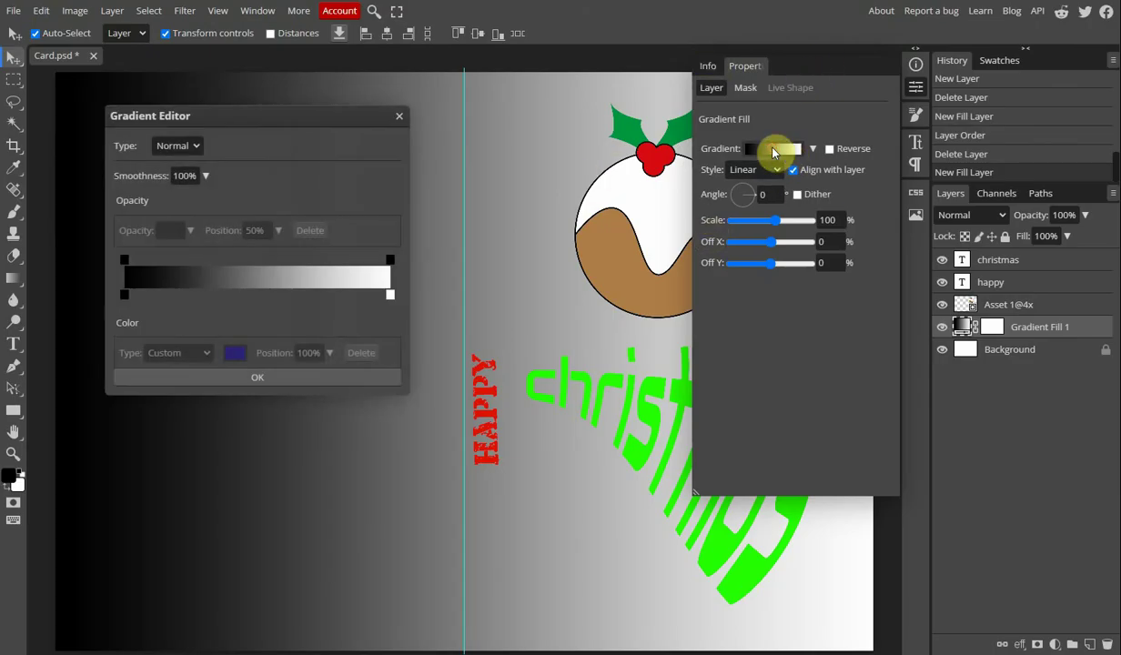
double_click(124, 295)
left_click_drag(237, 266, 279, 142)
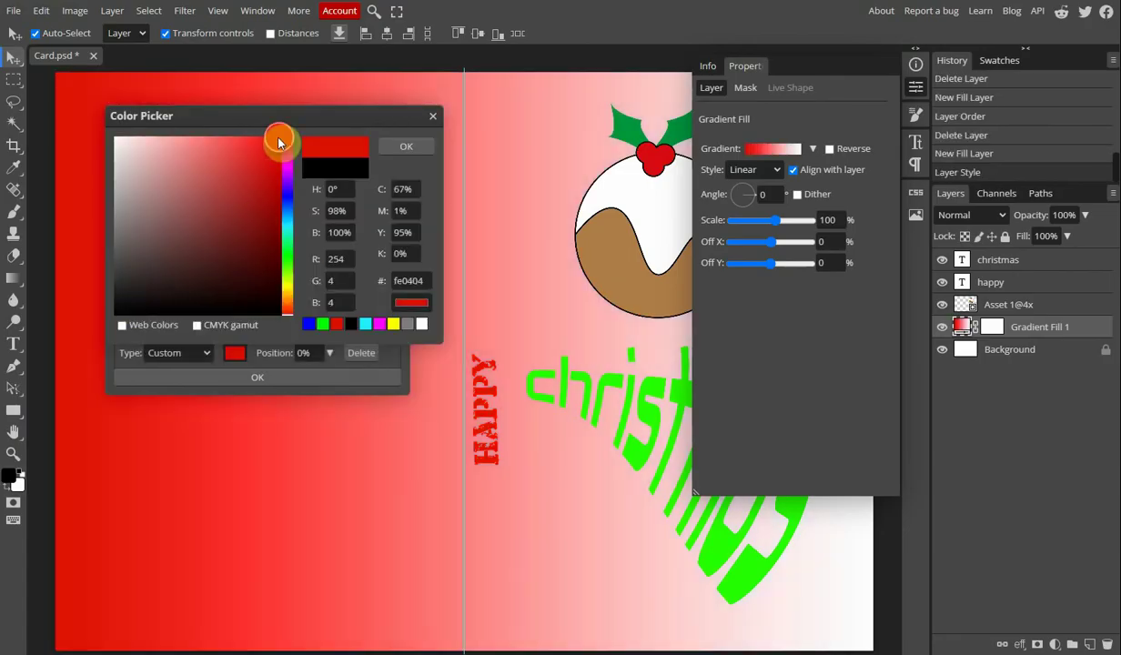
left_click(400, 146)
Make the gradient's right stop green
left_click(389, 296)
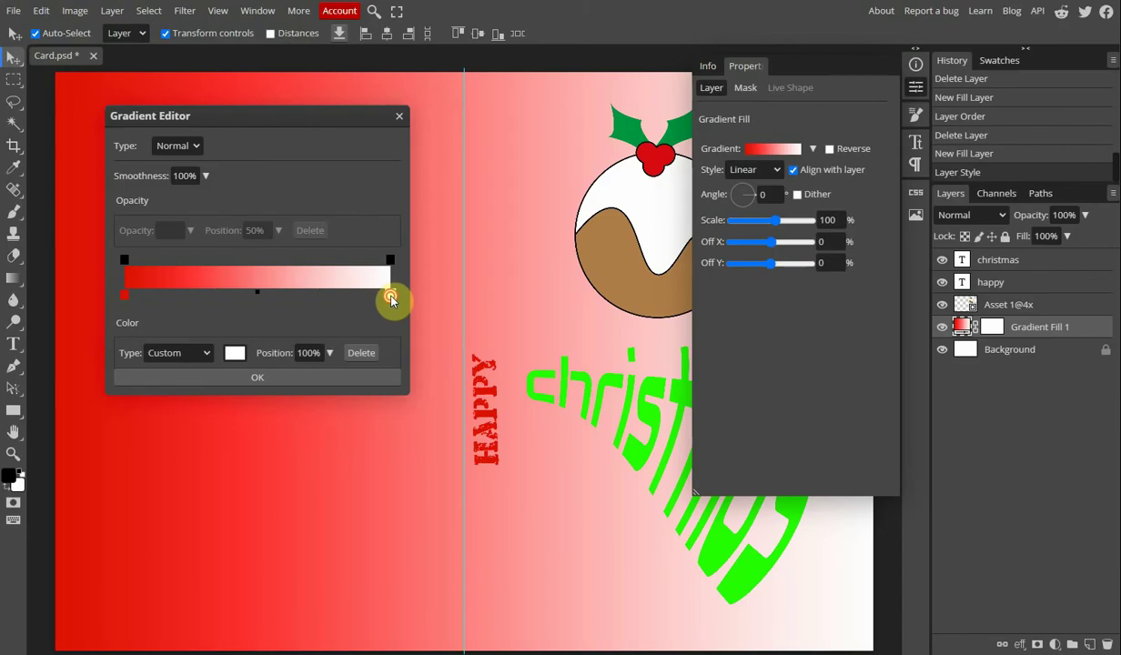
left_click(390, 295)
left_click(287, 262)
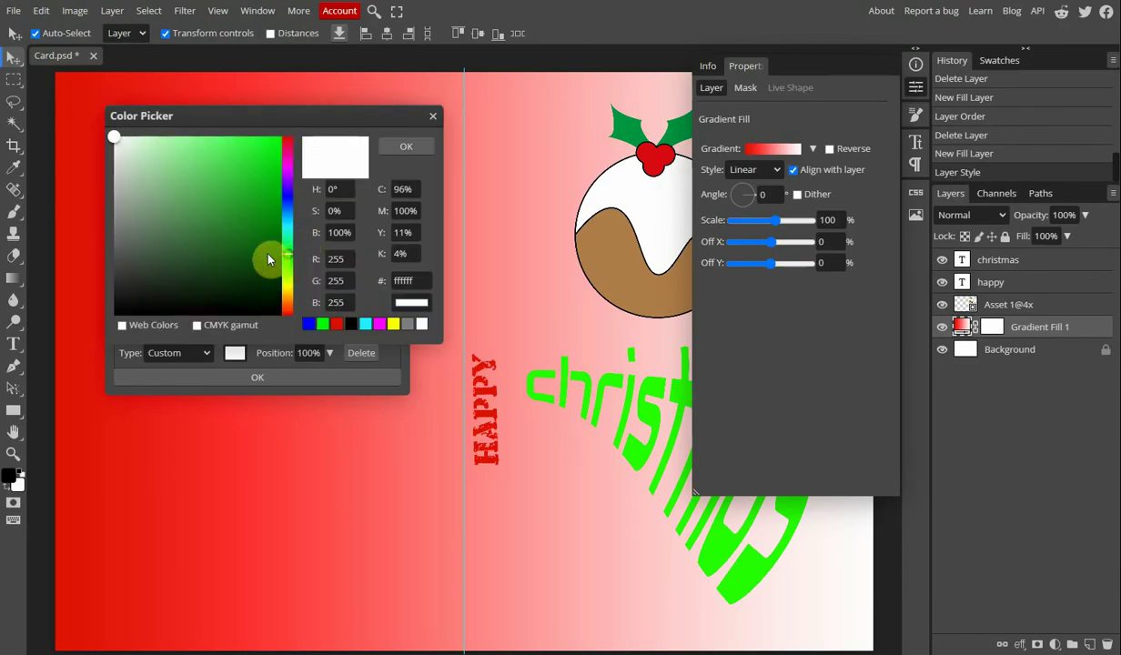
left_click_drag(268, 260, 270, 188)
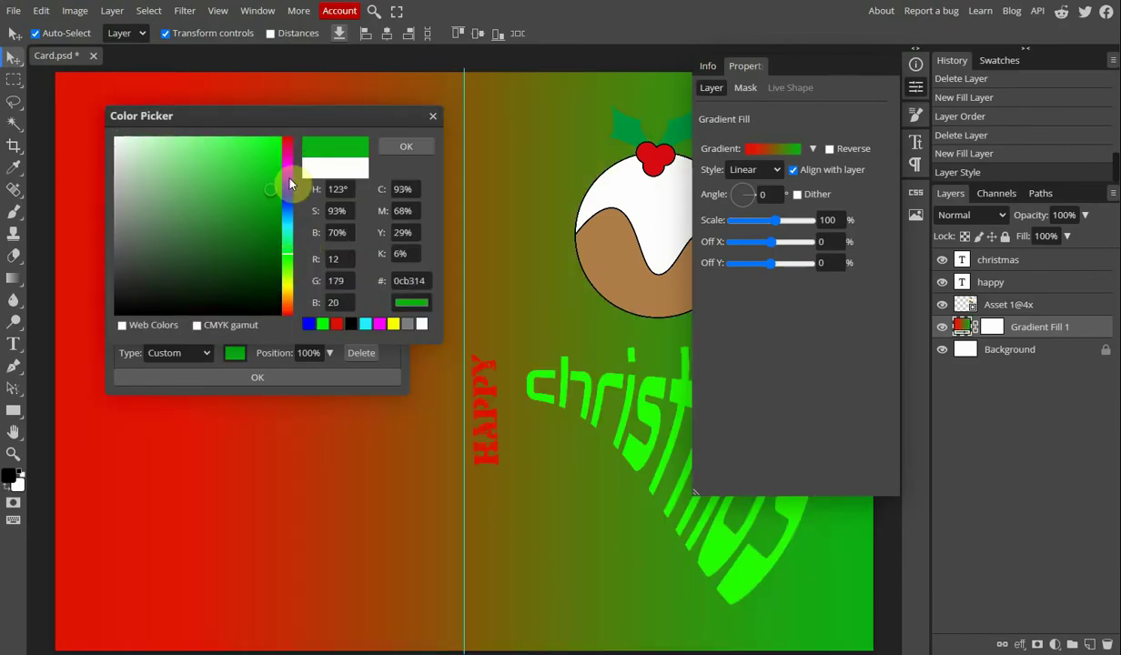
left_click(397, 148)
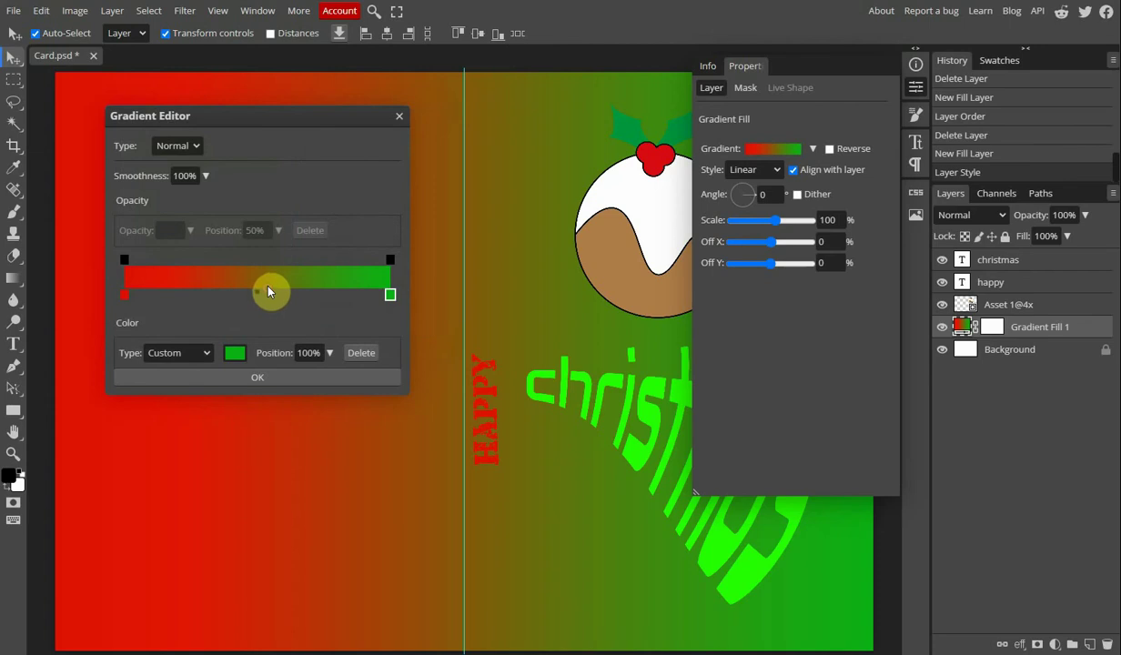
Add an orange colour stop and slide it to about 81%
left_click(234, 293)
left_click(235, 293)
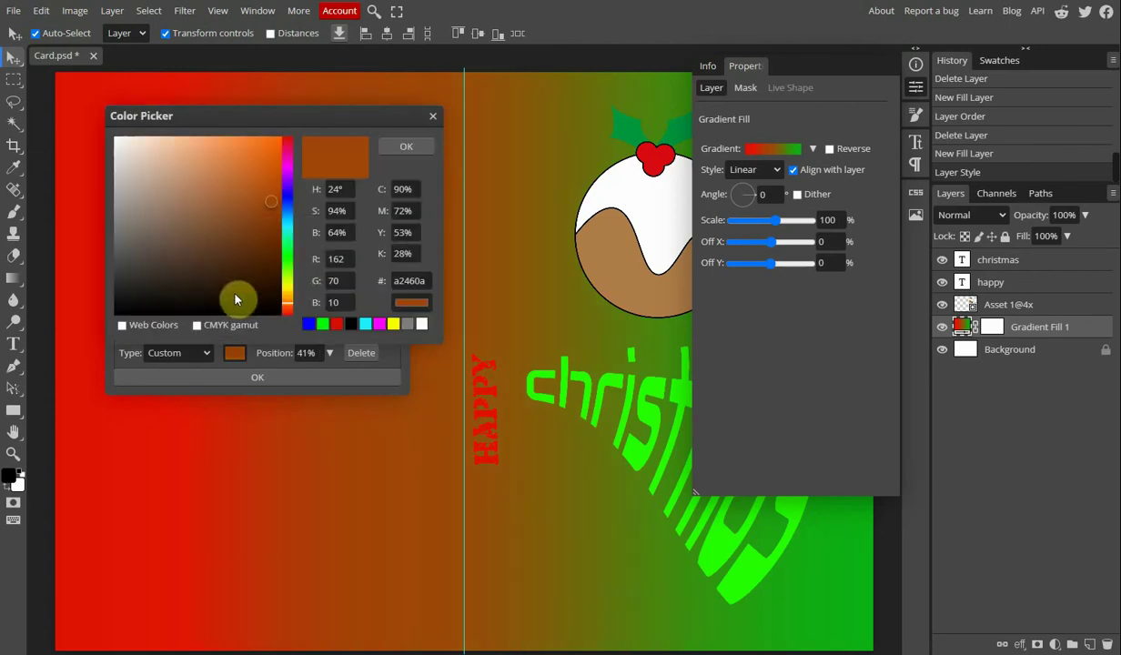
mouse_move(246, 280)
left_mouse_down()
mouse_move(275, 150)
mouse_move(263, 161)
left_mouse_up()
left_click(387, 150)
left_click_drag(236, 294, 340, 296)
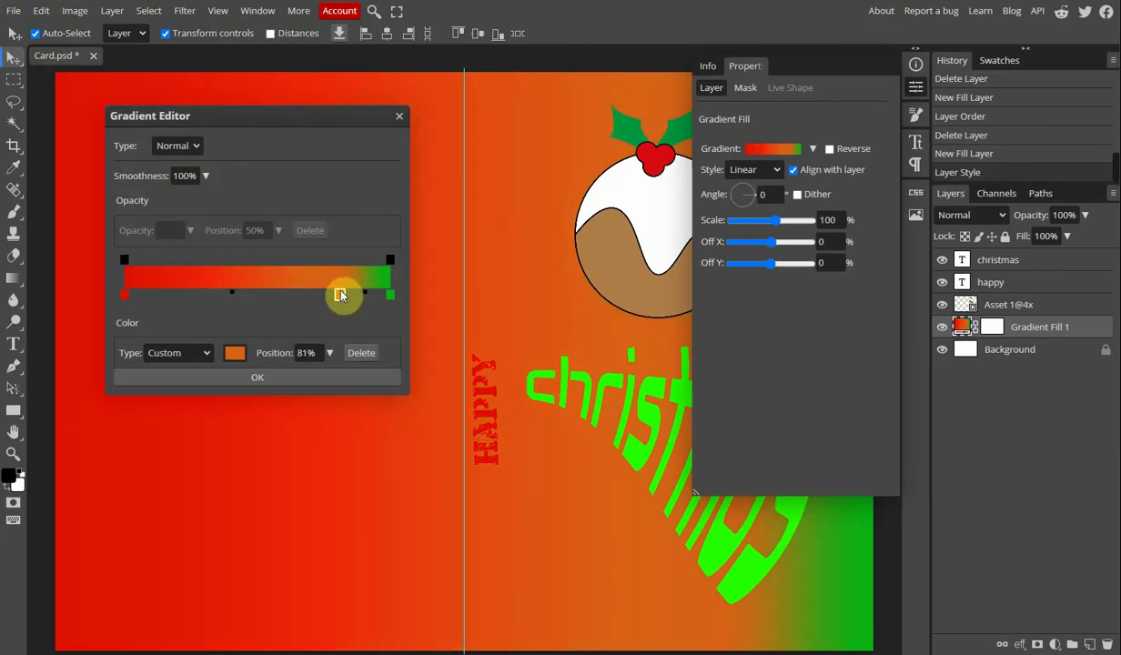
Accept the gradient and recolour the HAPPY text black
left_click(303, 380)
left_click(491, 439)
double_click(490, 440)
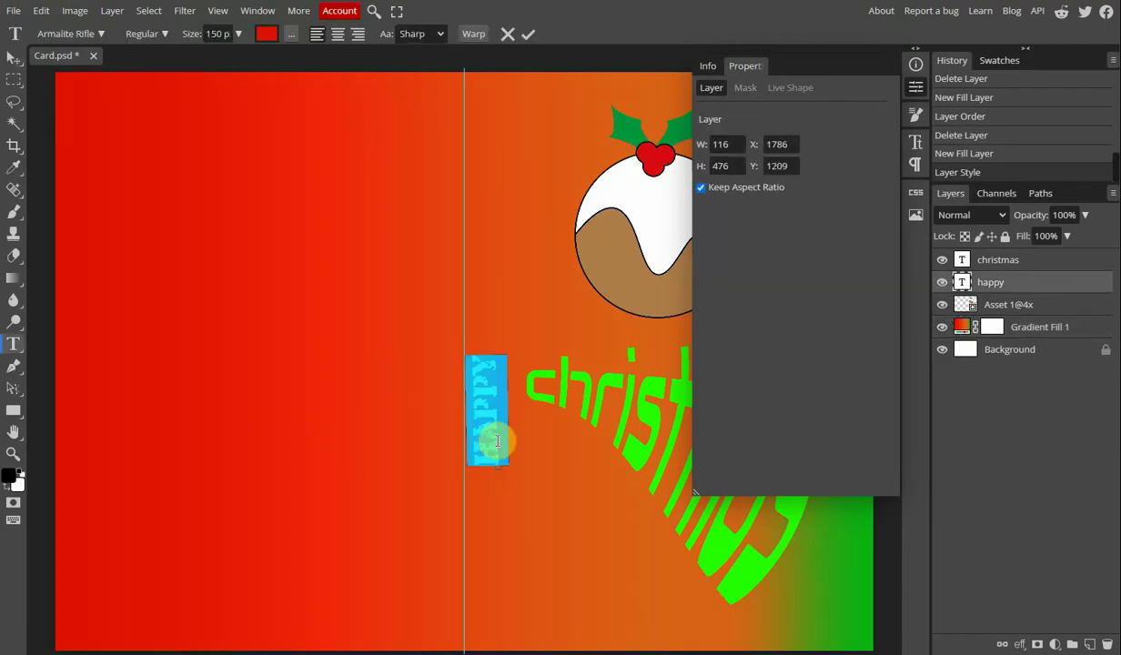
left_click(268, 38)
left_click_drag(242, 200, 280, 324)
left_click(420, 142)
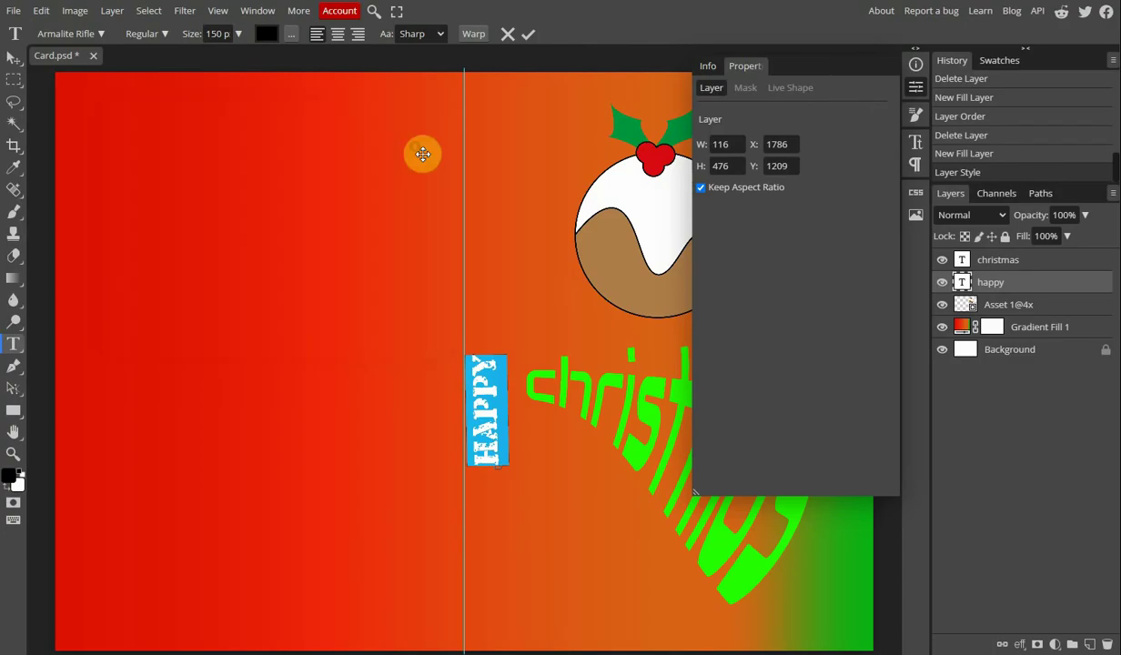
left_click(13, 58)
Select the gradient fill layer and collapse the side panels to widen the canvas
left_click(277, 139)
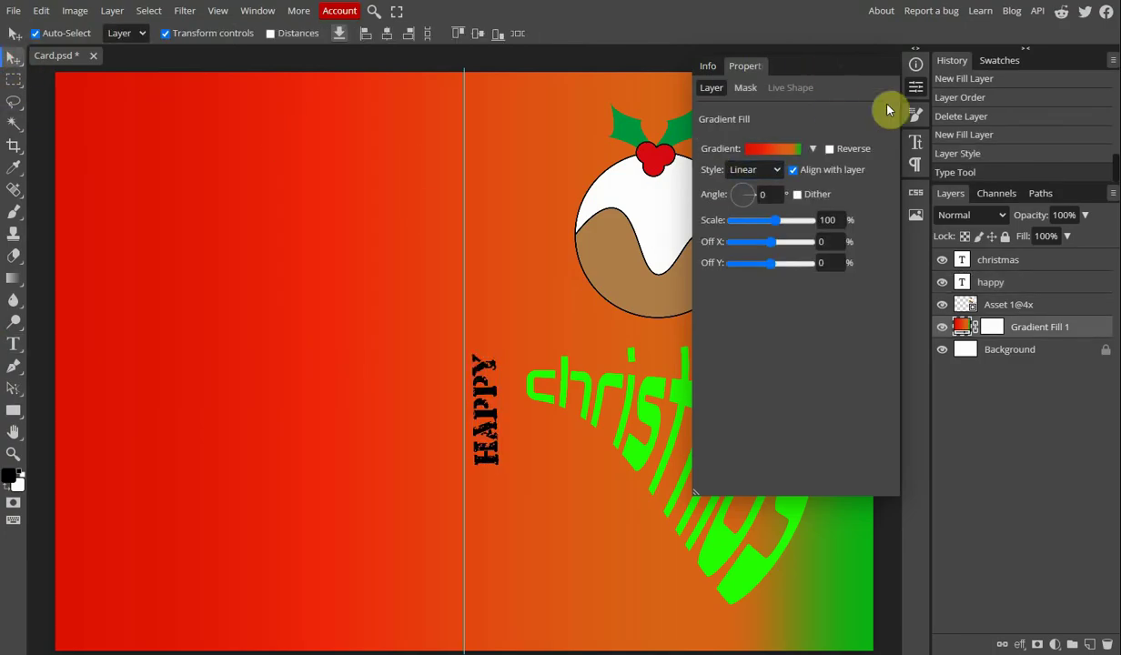
left_click(916, 56)
left_click(823, 50)
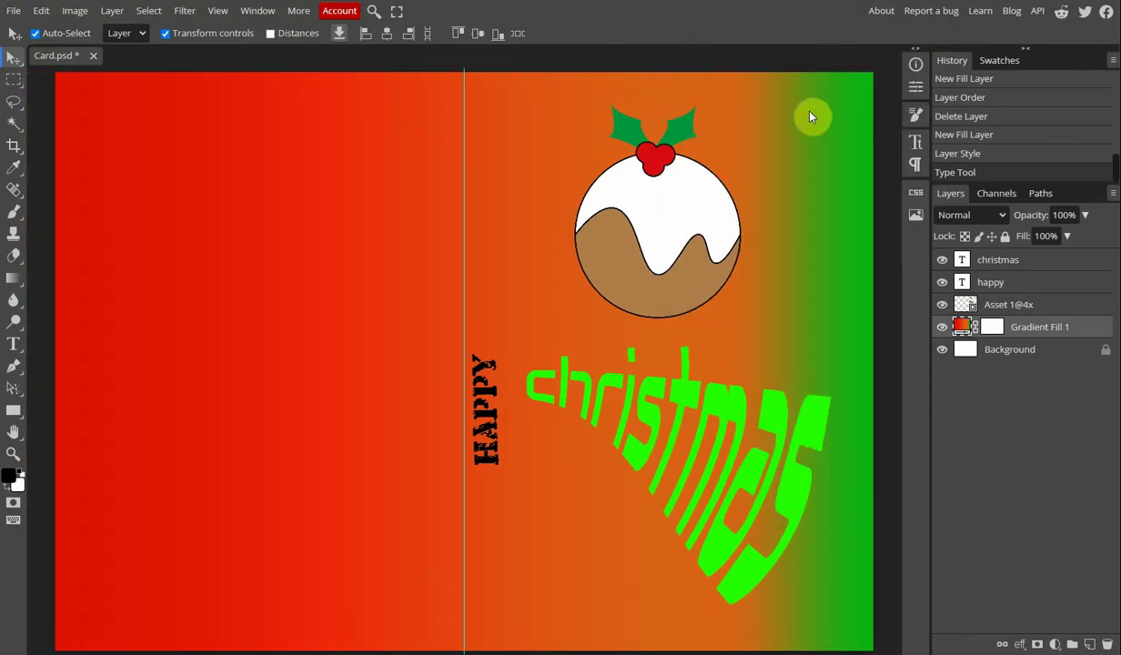
left_click(13, 11)
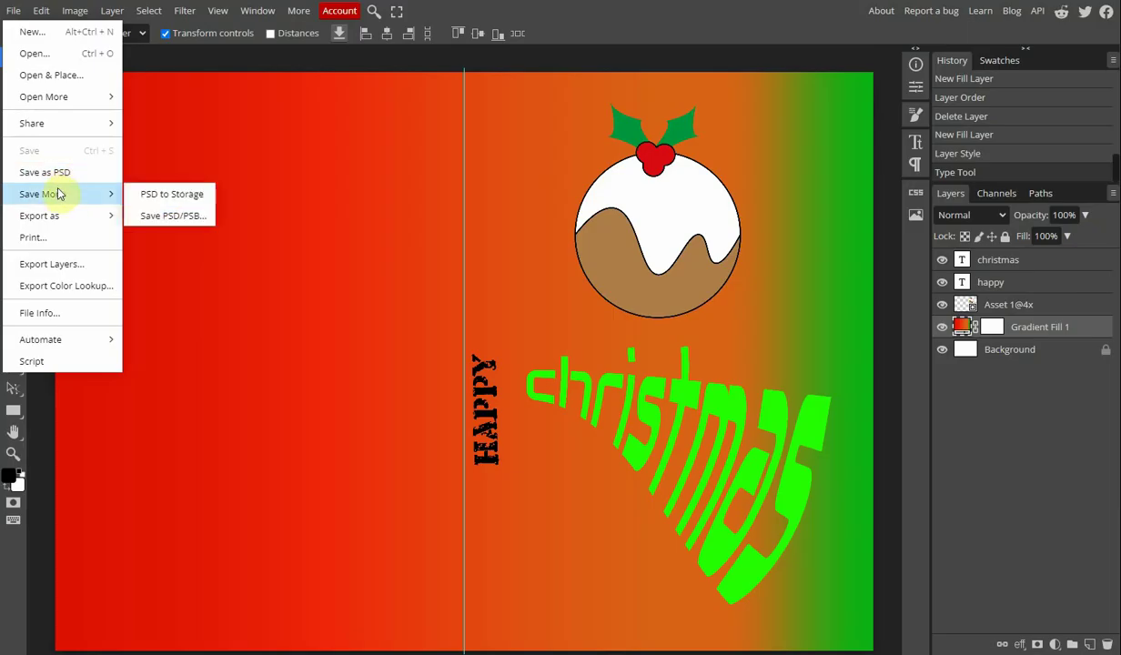
left_click(69, 218)
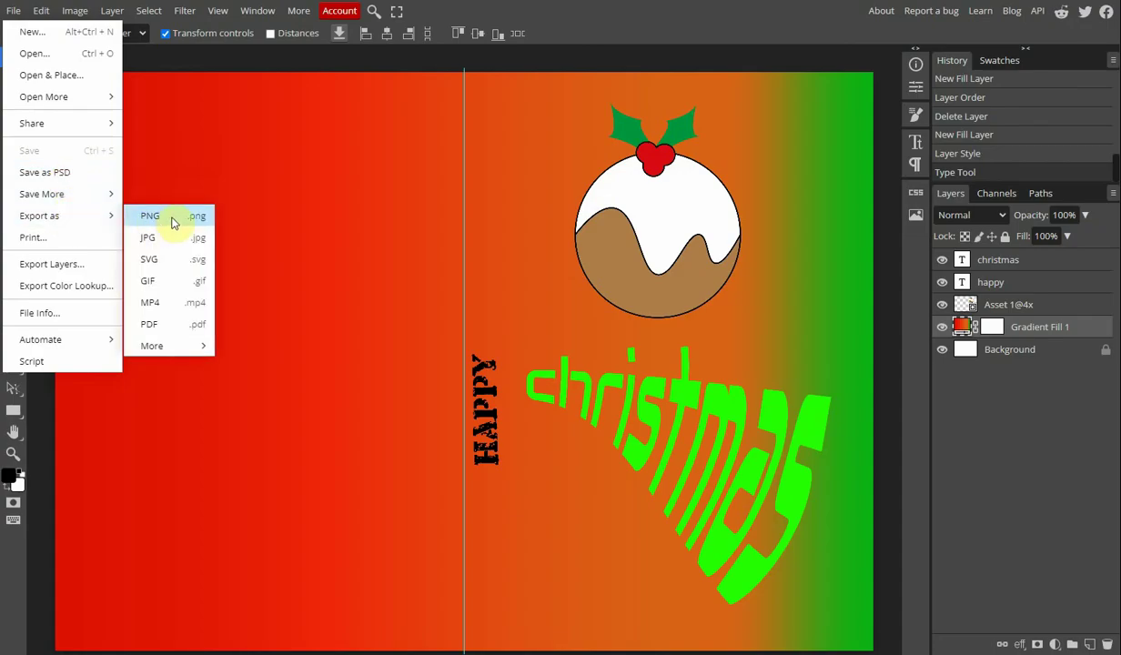
left_click(185, 325)
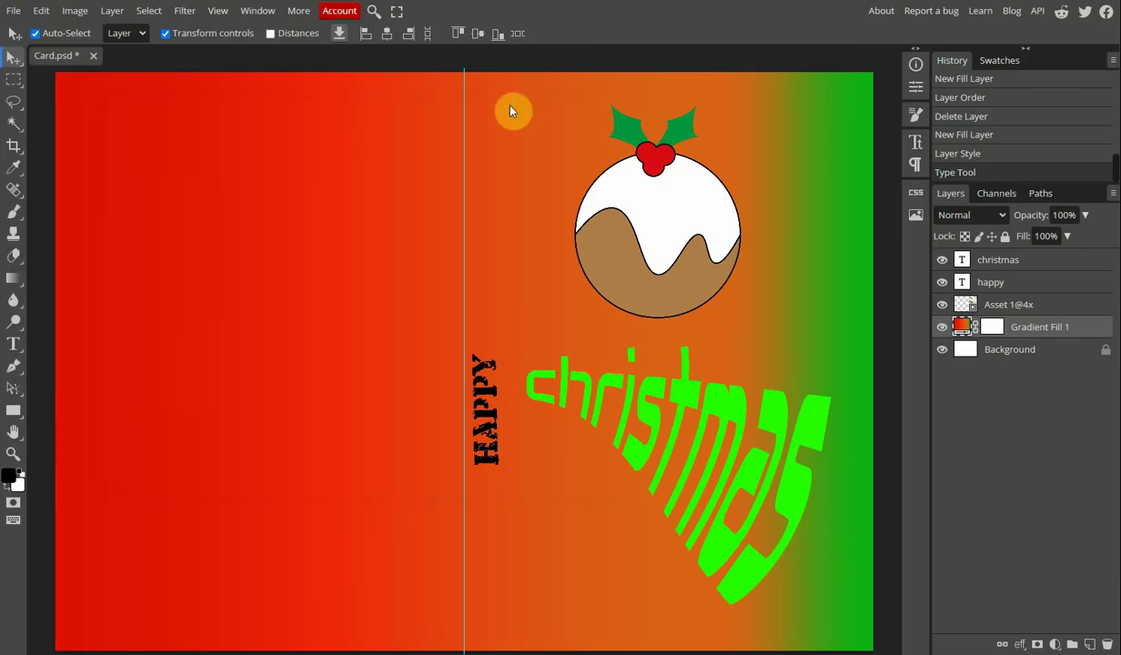